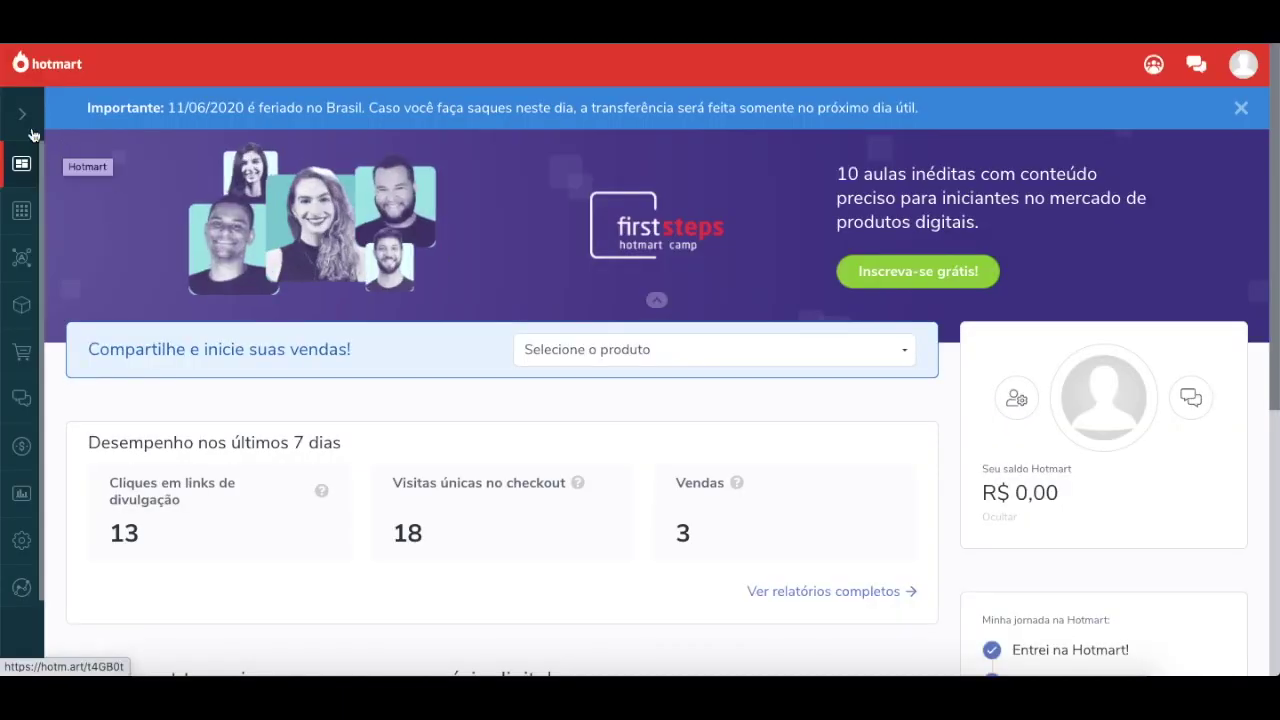
Open the activated product "Como criar uma landing page de alta conversão" for editing from the producer's product list
mouse_move(33, 252)
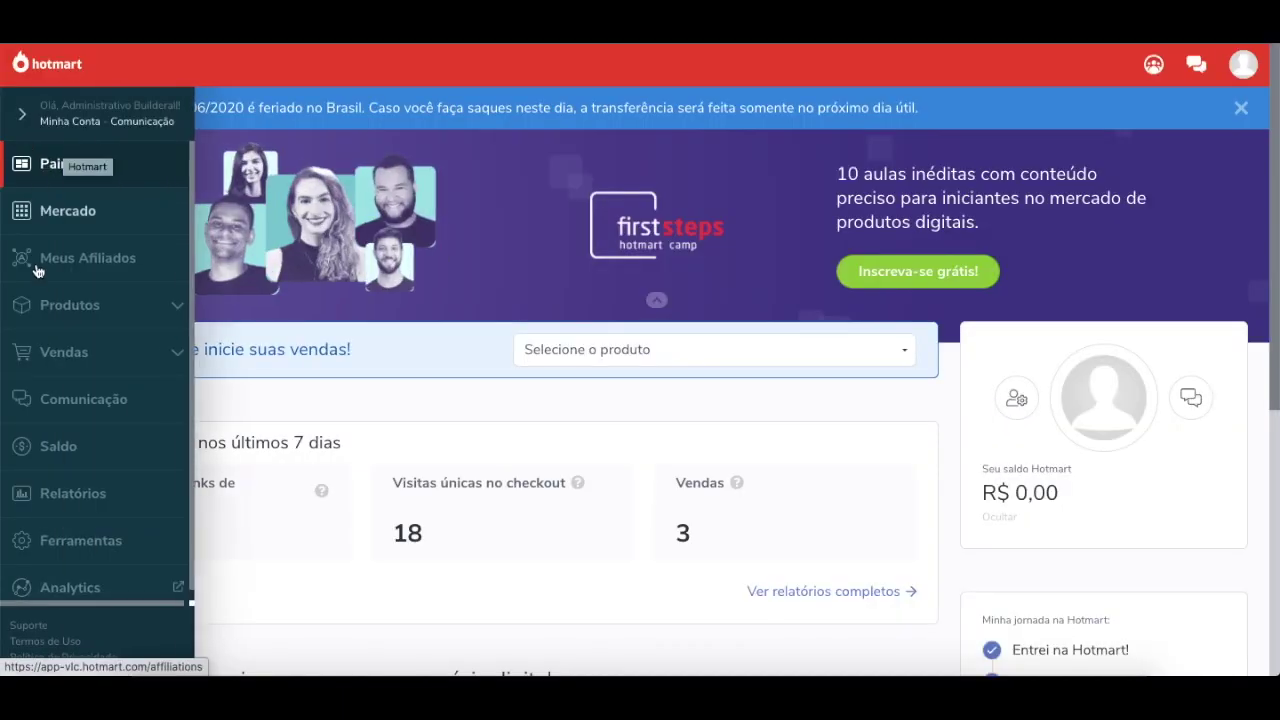
left_click(100, 305)
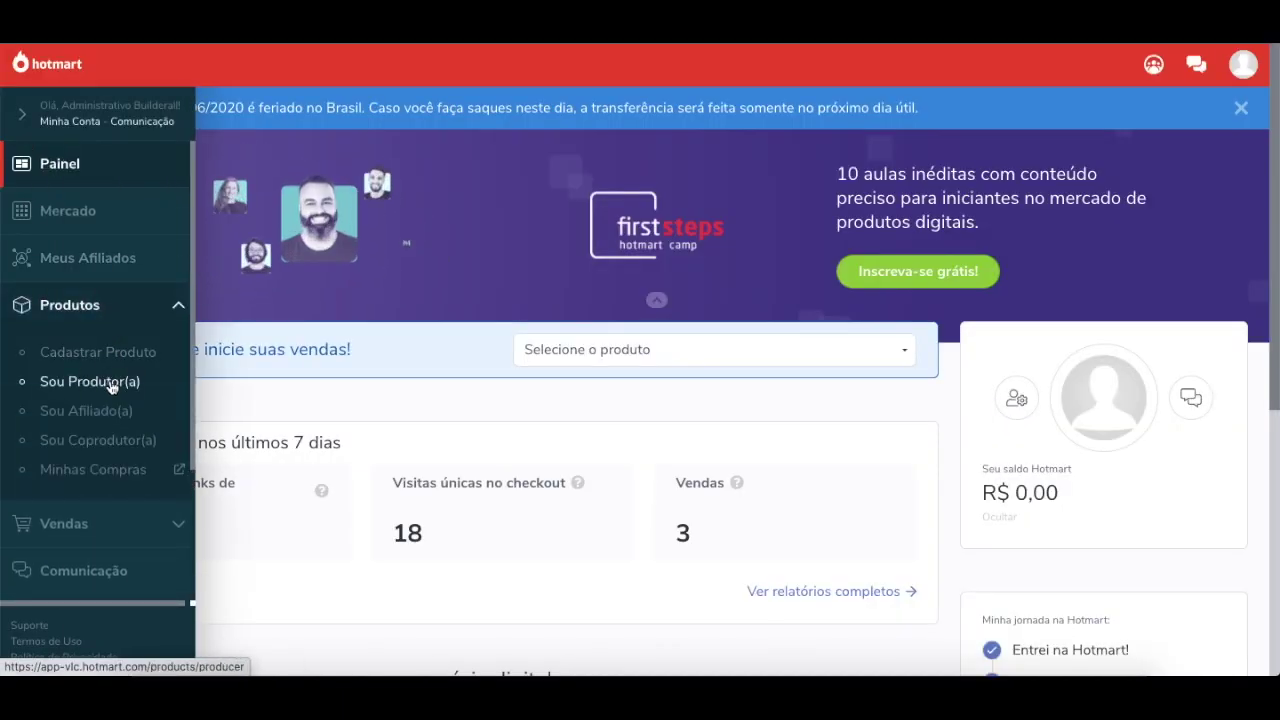
left_click(110, 382)
left_click(1190, 367)
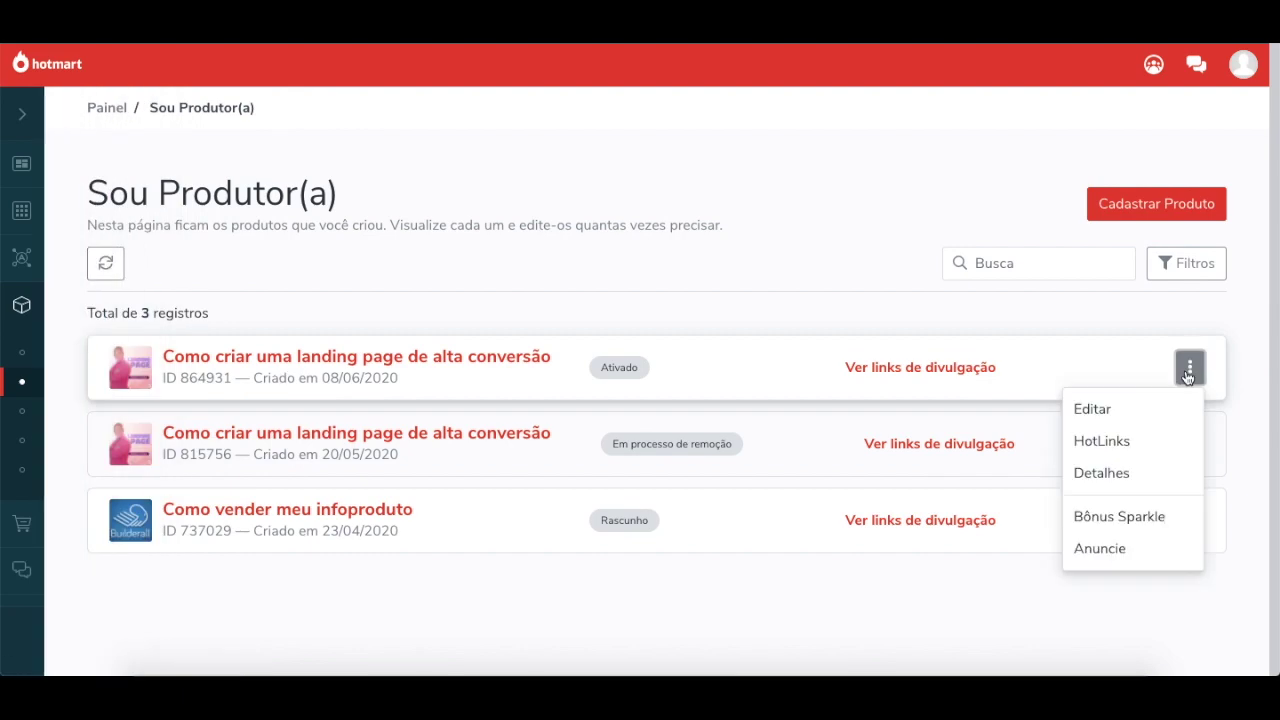
left_click(1103, 412)
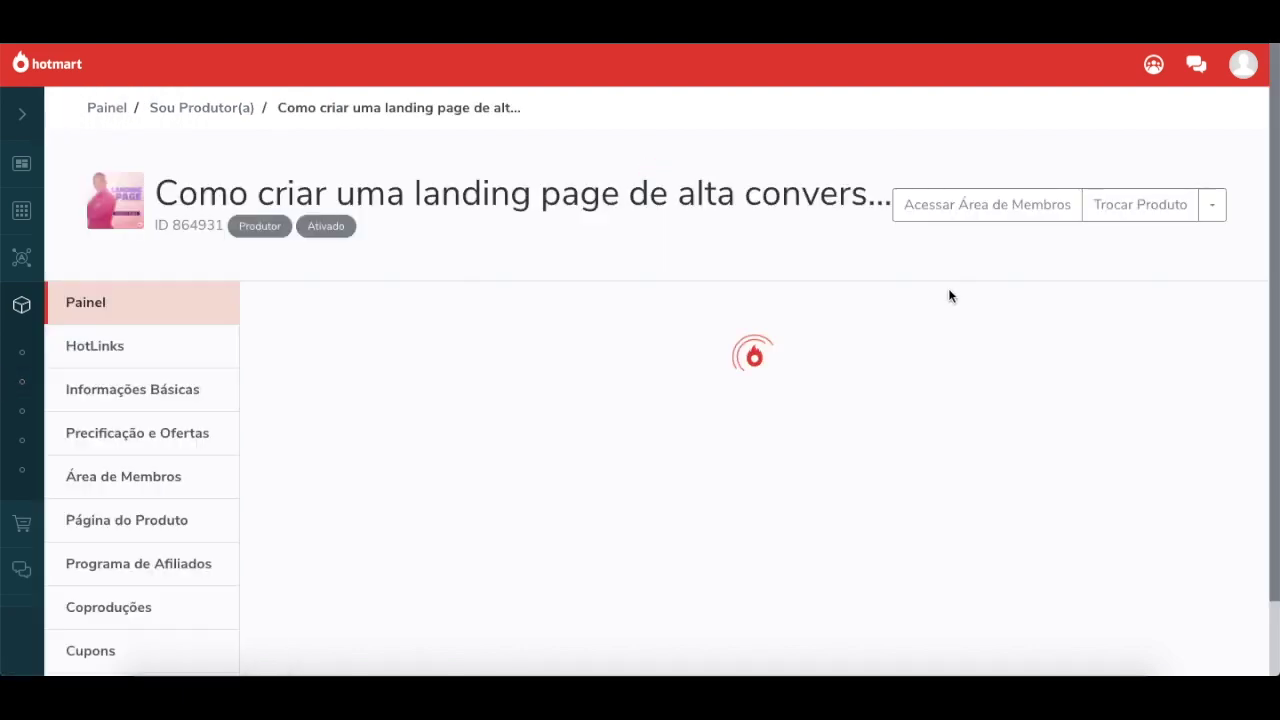
Open the documentation of the Webhook (API e Notificações) tool from the product's tools
scroll(148, 525, "down", 2)
left_click(148, 522)
scroll(417, 457, "down", 3)
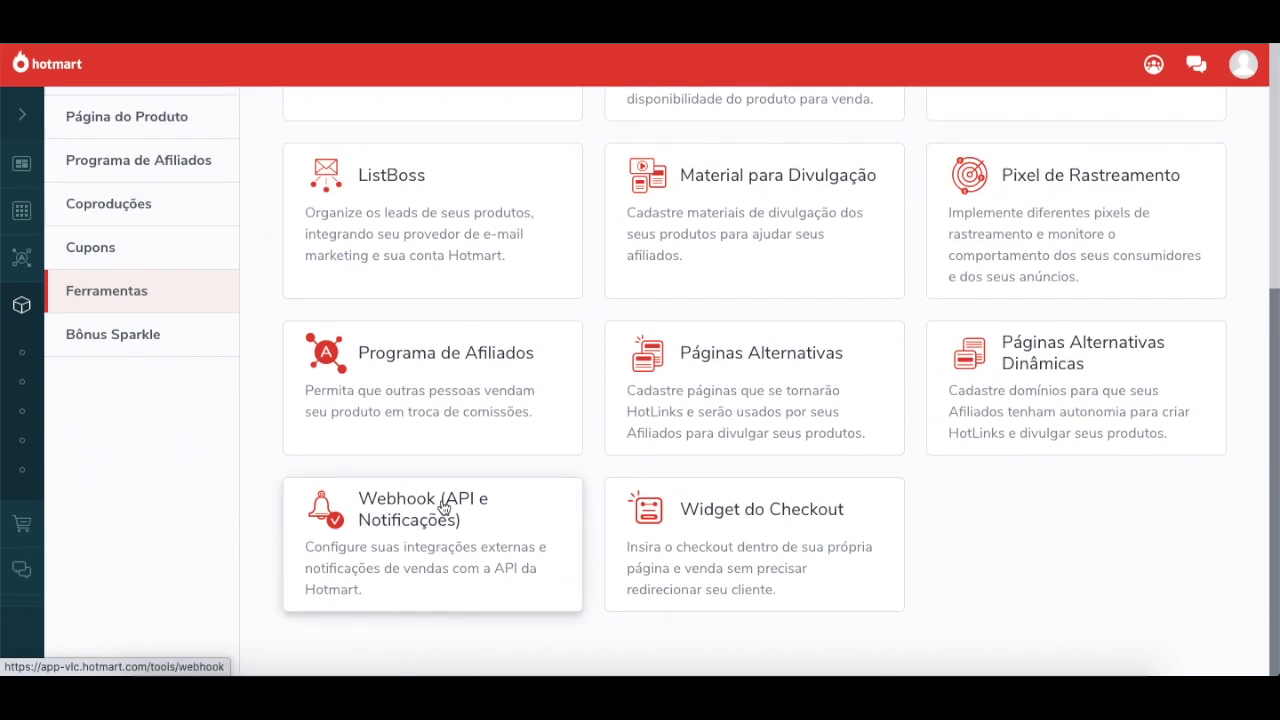
left_click(462, 536)
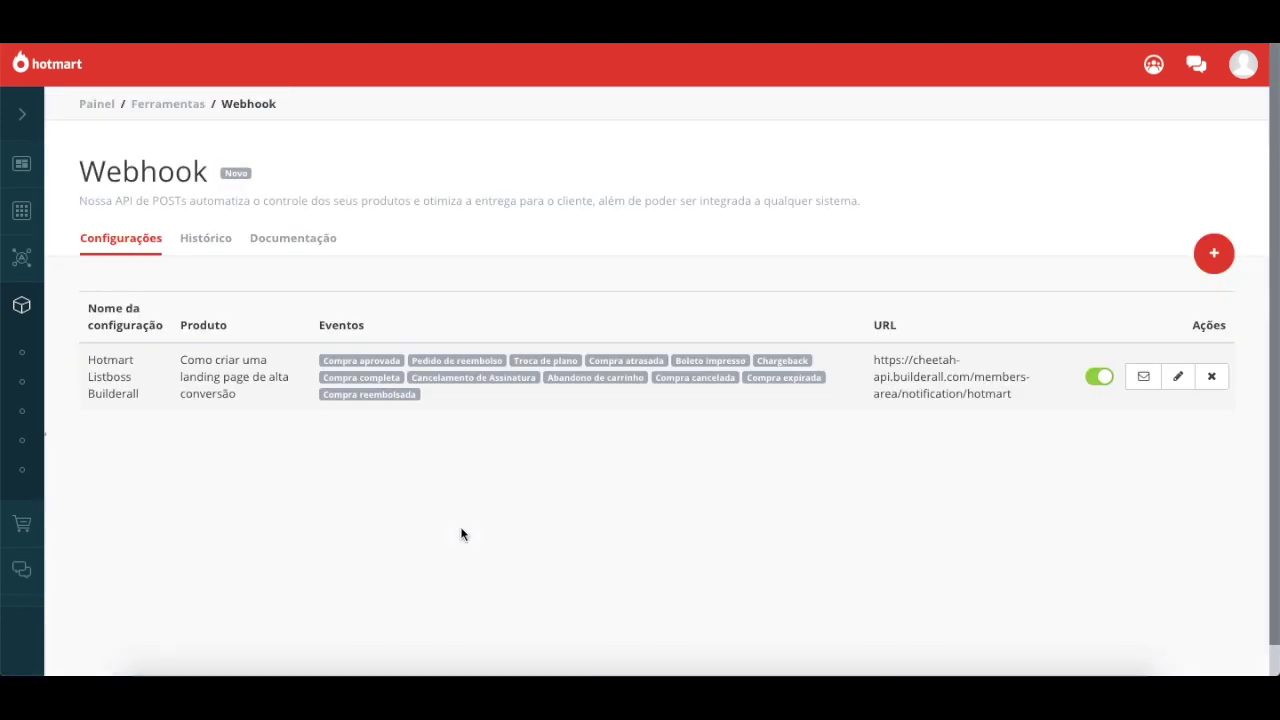
left_click(309, 250)
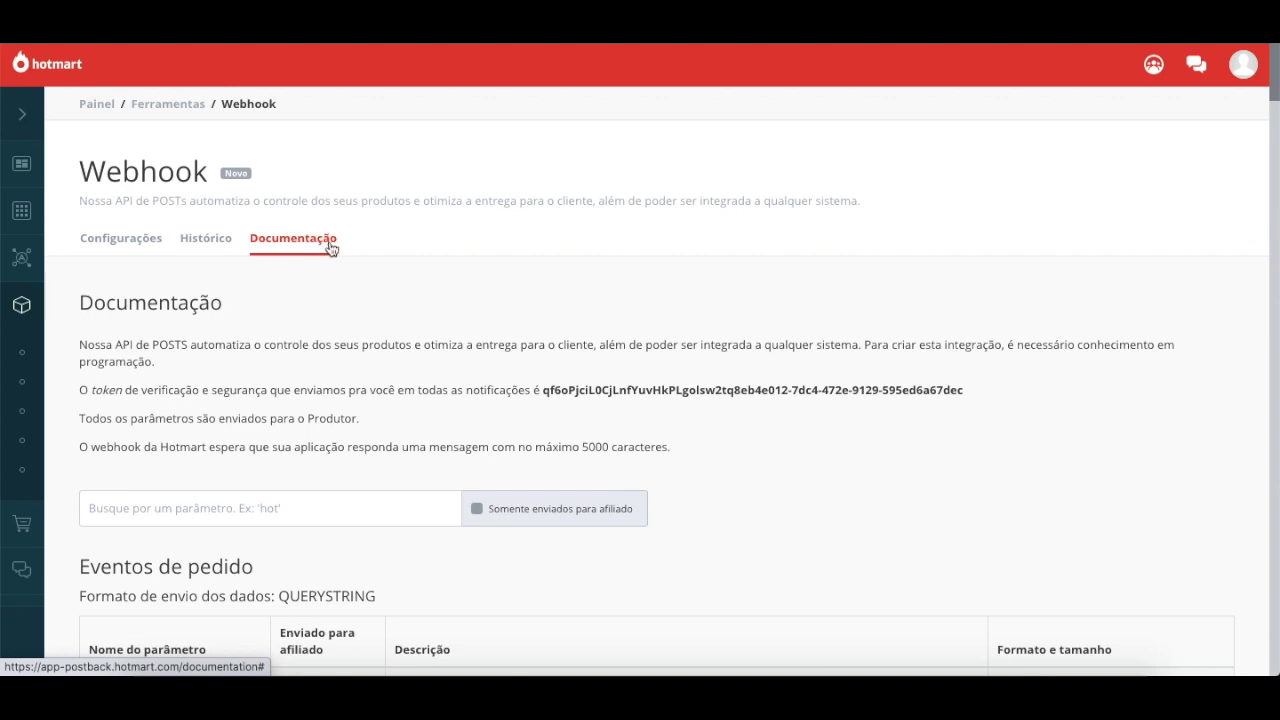
Copy the verification token from the webhook documentation and paste it into the Token field of the Hotmart payment integration in Builderall
left_click_drag(964, 391, 543, 394)
key("ctrl+c")
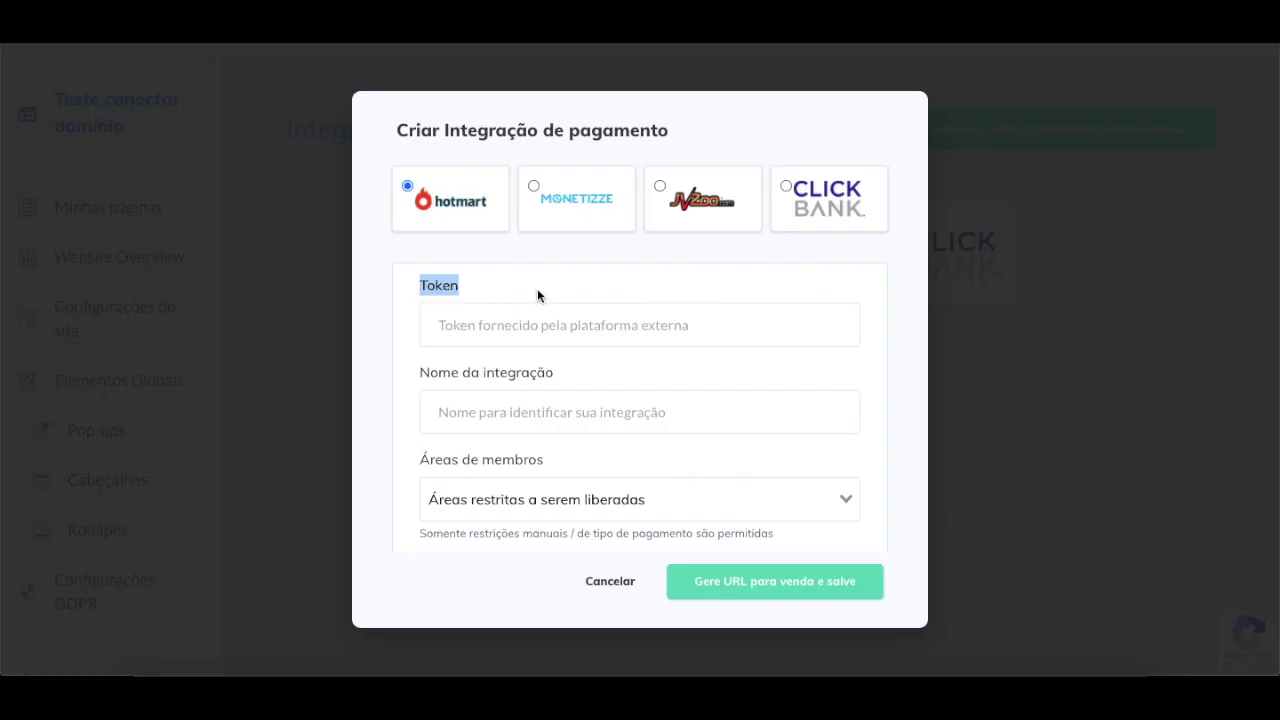
left_click(543, 323)
key("ctrl+v")
Name the integration Hotmart and add Área de Membros to the restricted areas it releases
left_click(567, 403)
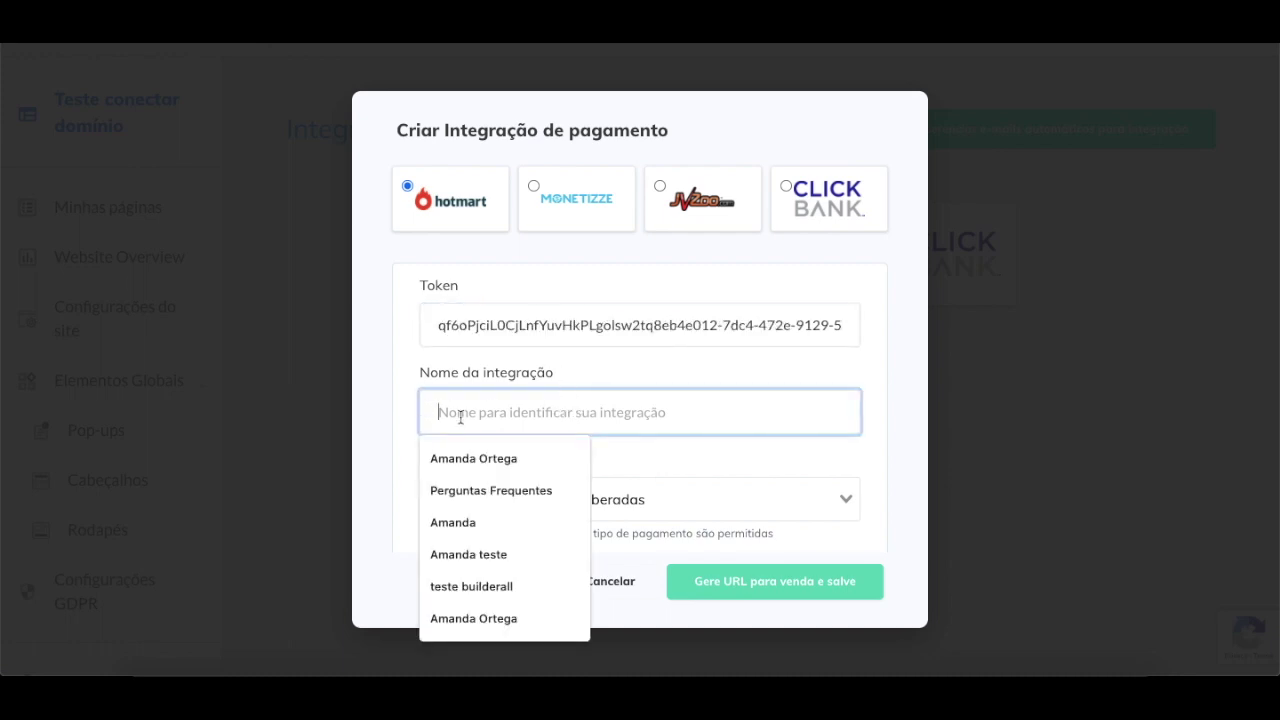
type("Hotmart")
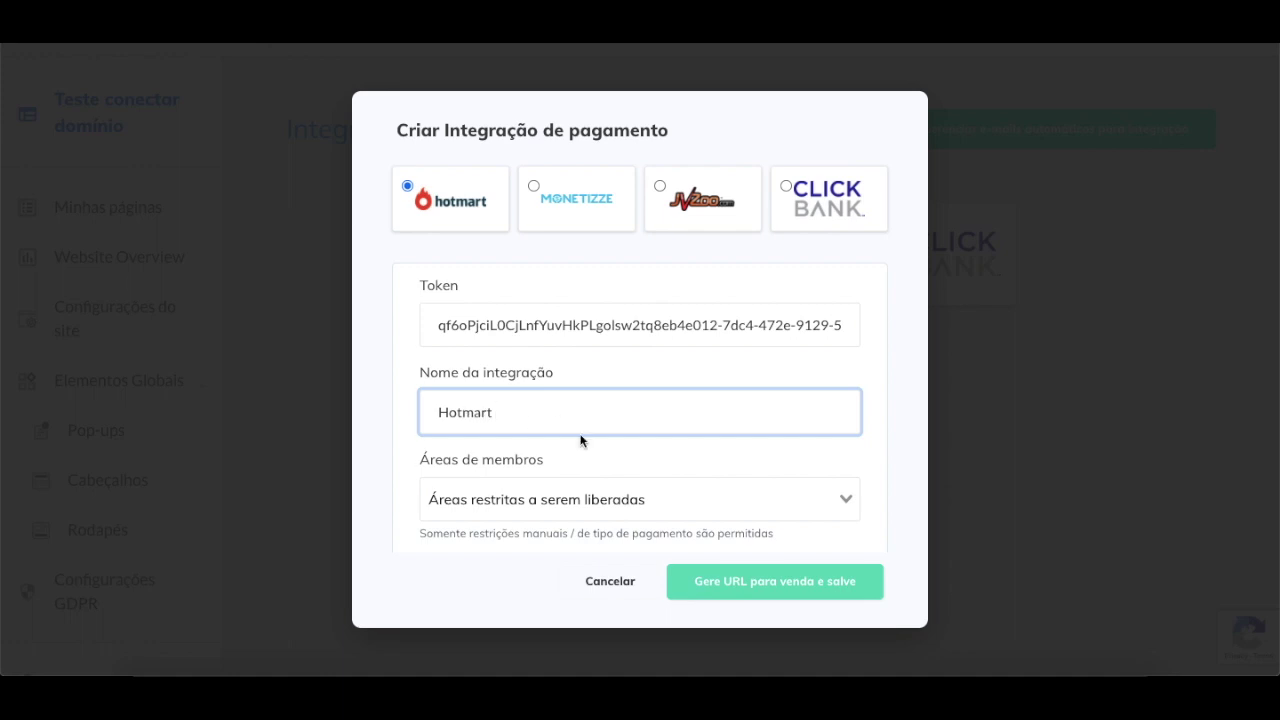
scroll(580, 440, "down", 2)
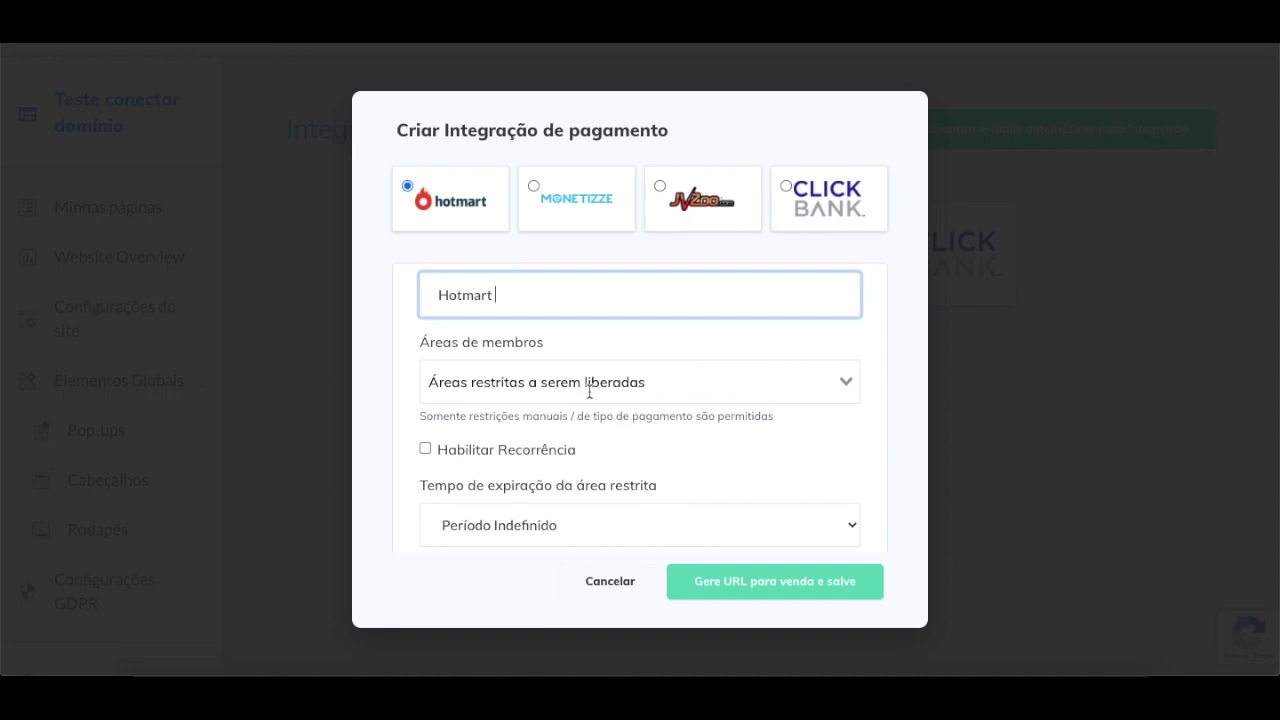
left_click(661, 383)
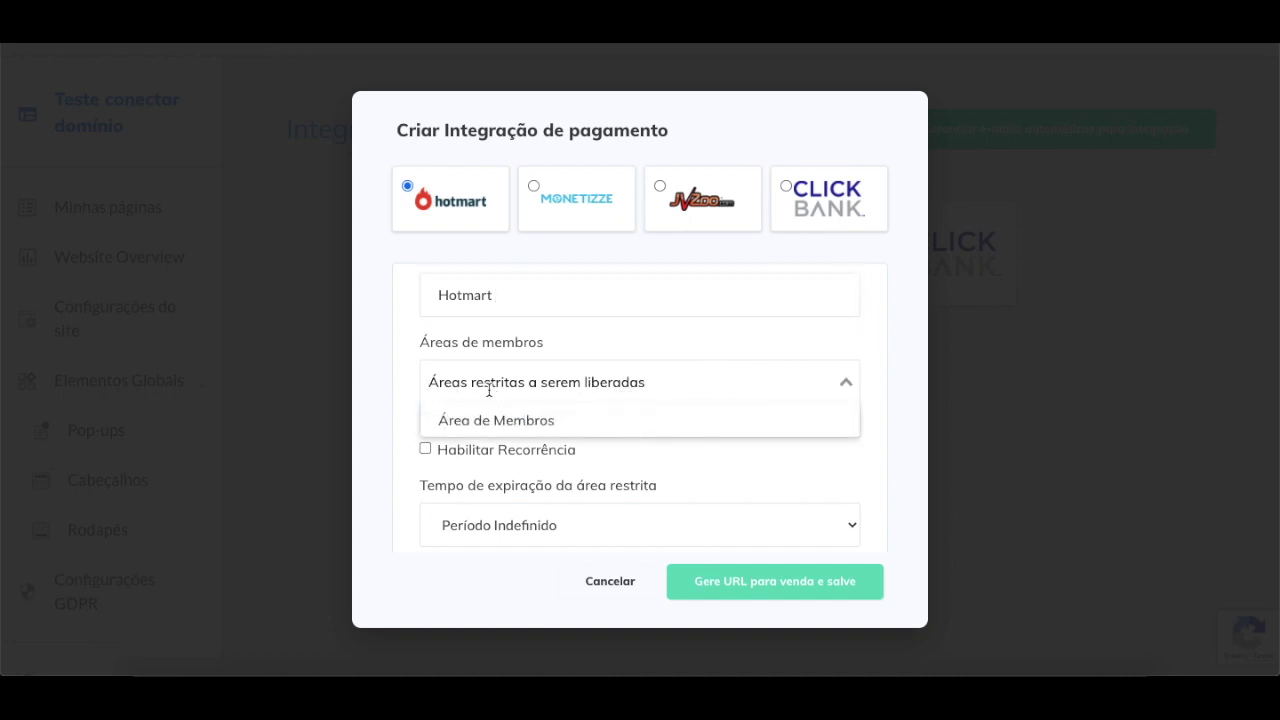
left_click(482, 428)
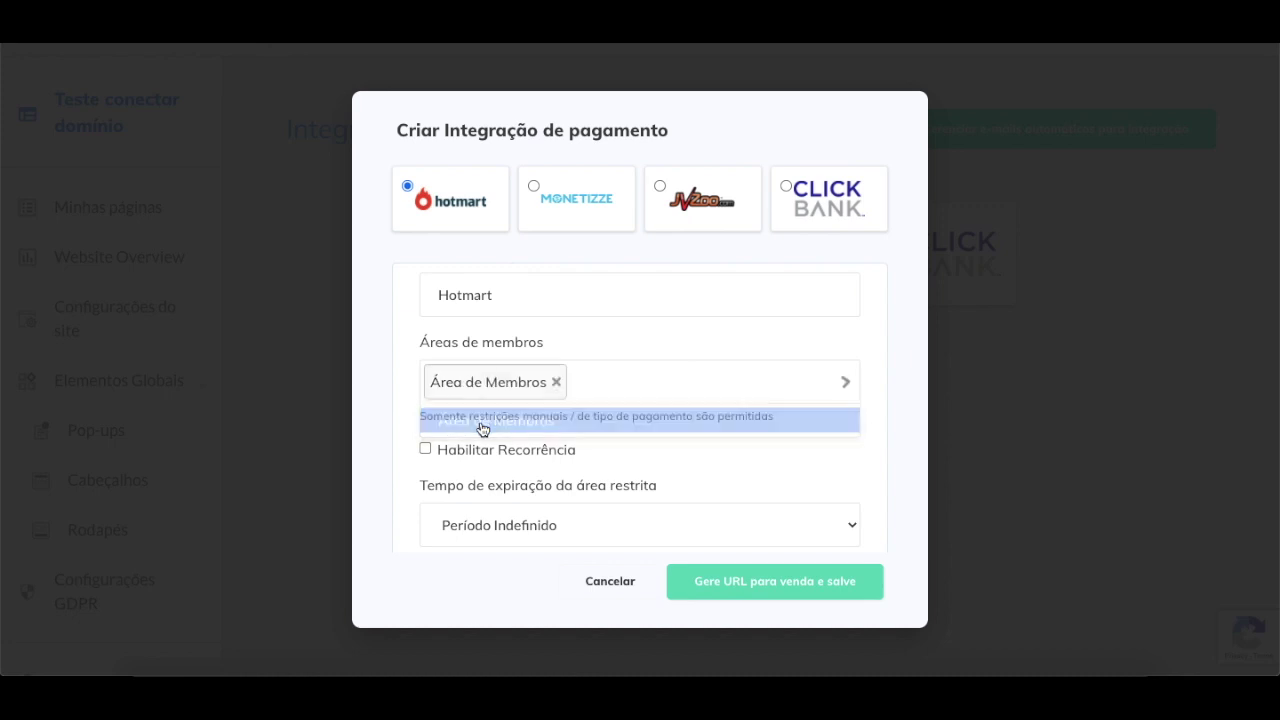
scroll(480, 428, "down", 2)
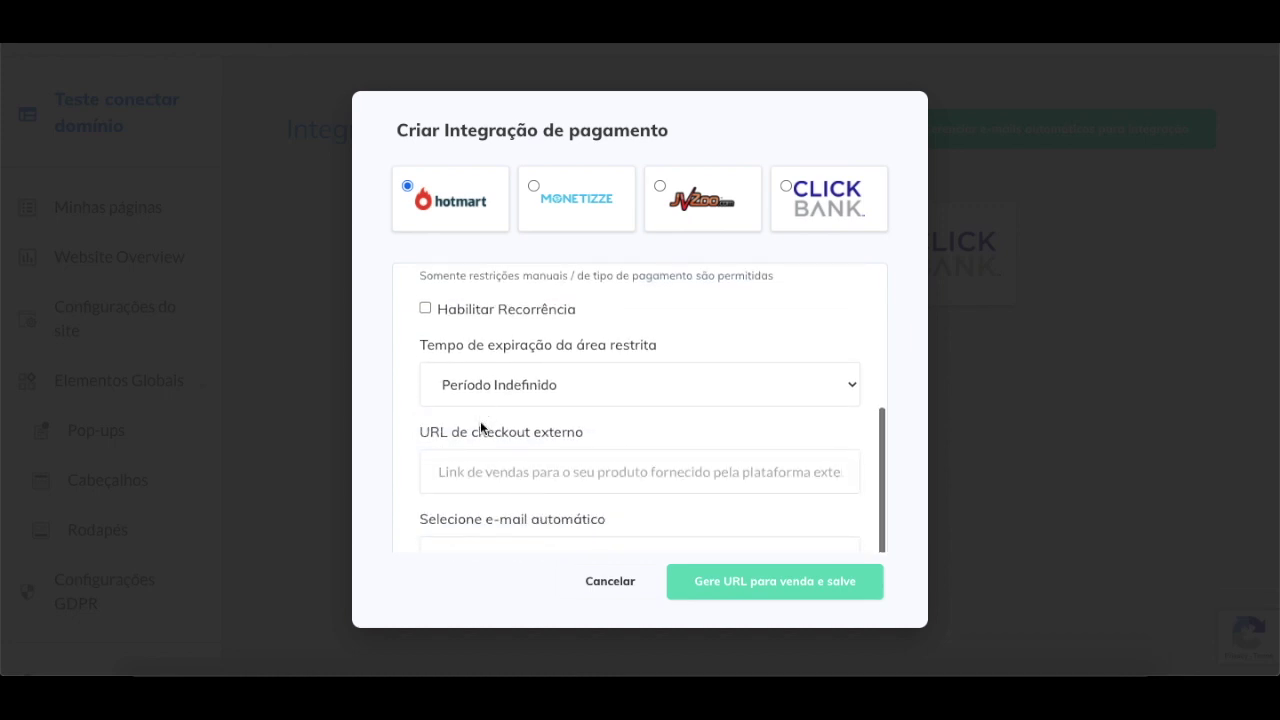
left_click(447, 309)
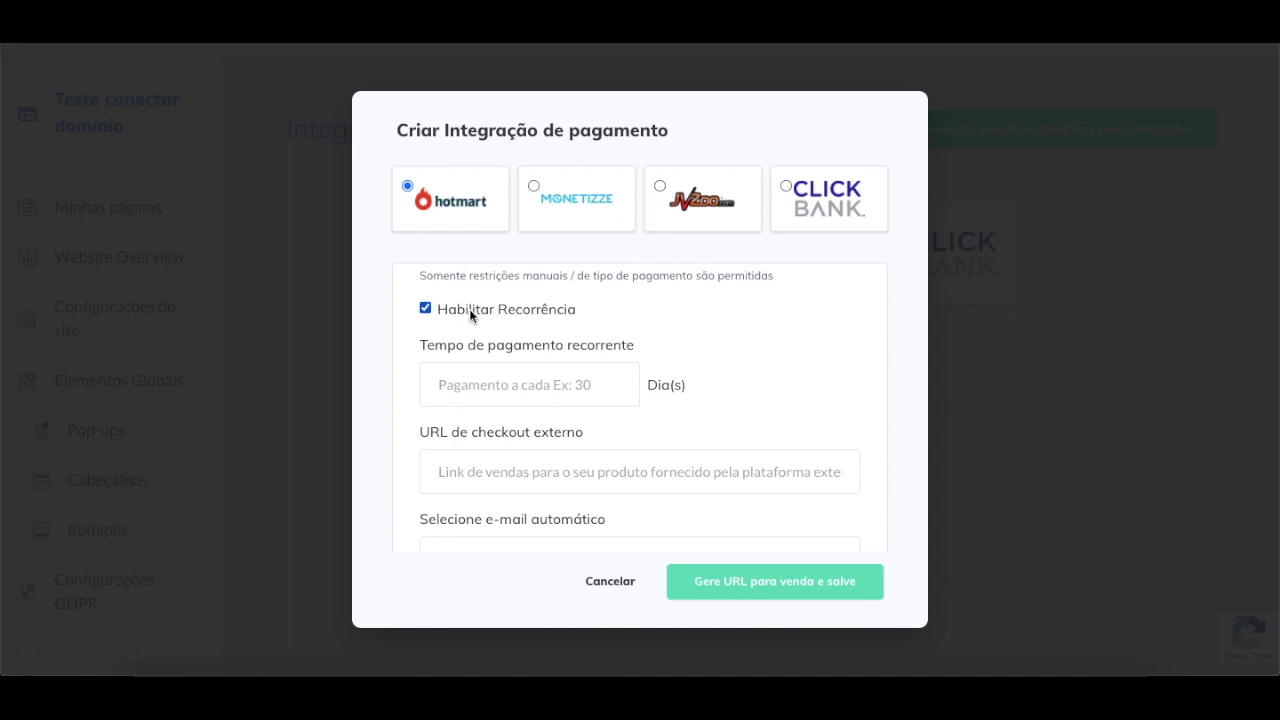
left_click(427, 310)
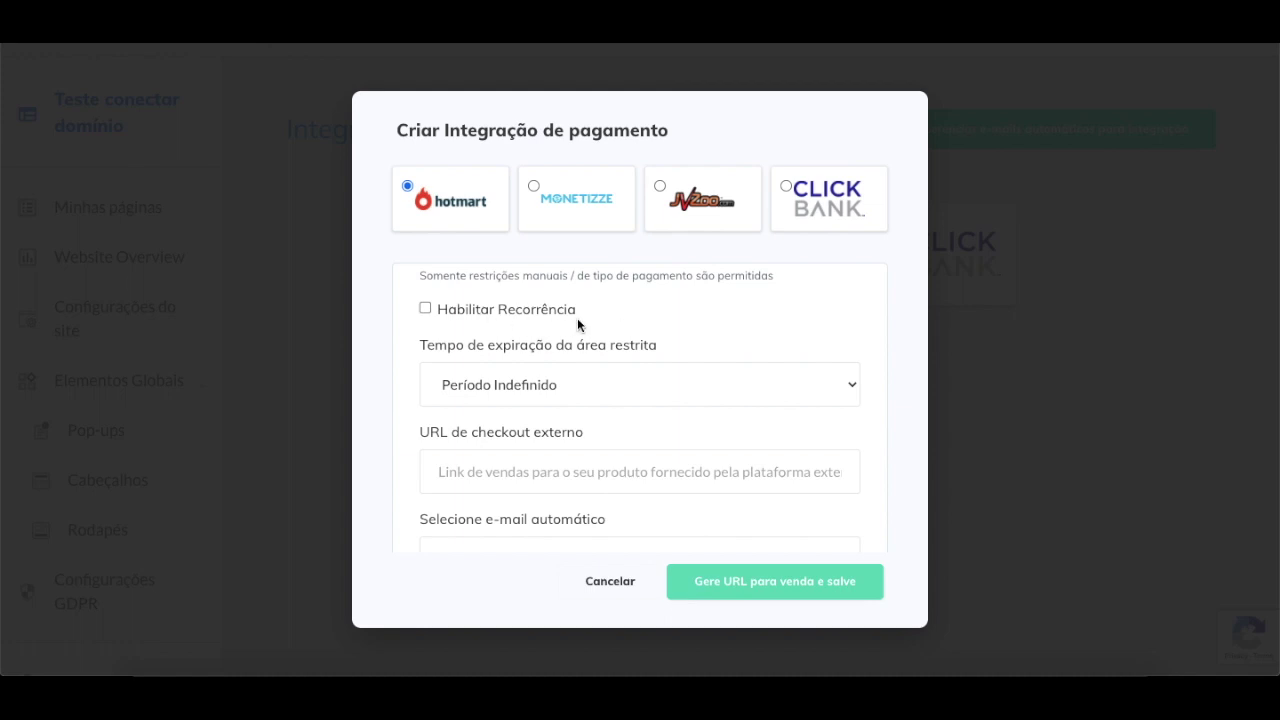
Switch to Hotmart and open the promotion links of the activated product from the producer's product list
scroll(577, 318, "down", 1)
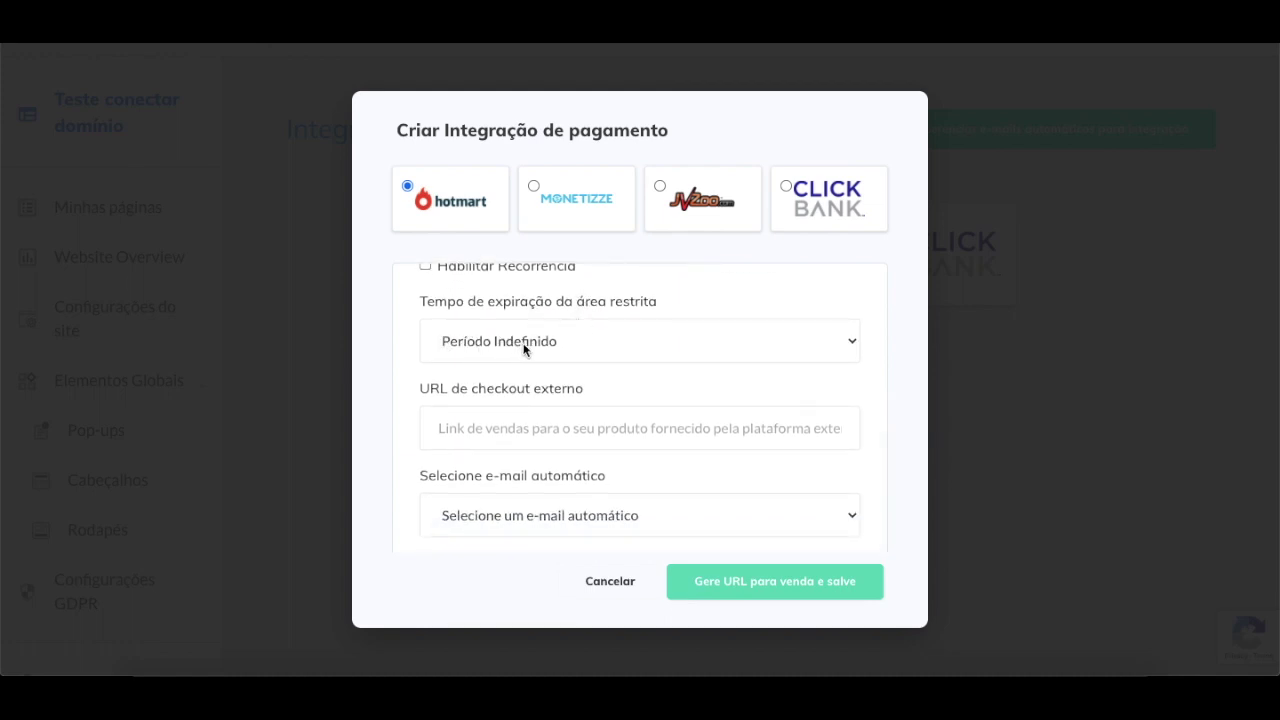
scroll(549, 338, "down", 1)
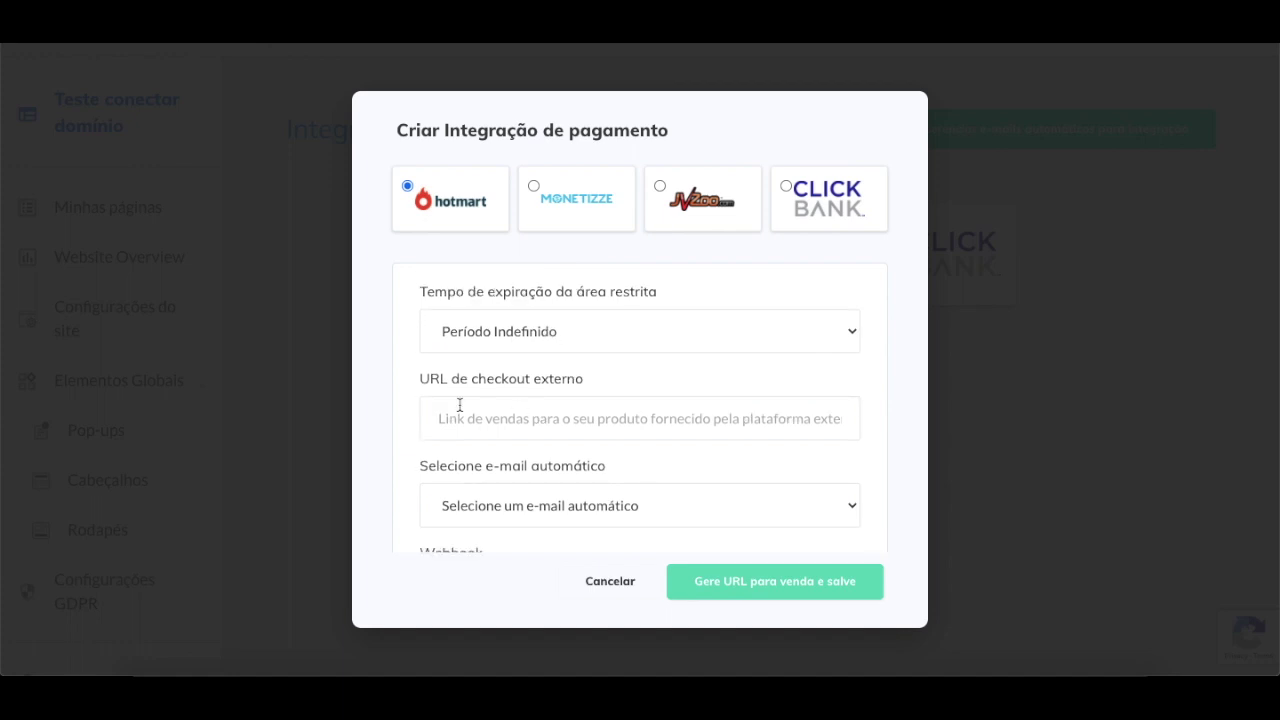
mouse_move(420, 380)
left_mouse_down()
mouse_move(580, 385)
mouse_move(409, 374)
left_mouse_up()
left_click(406, 382)
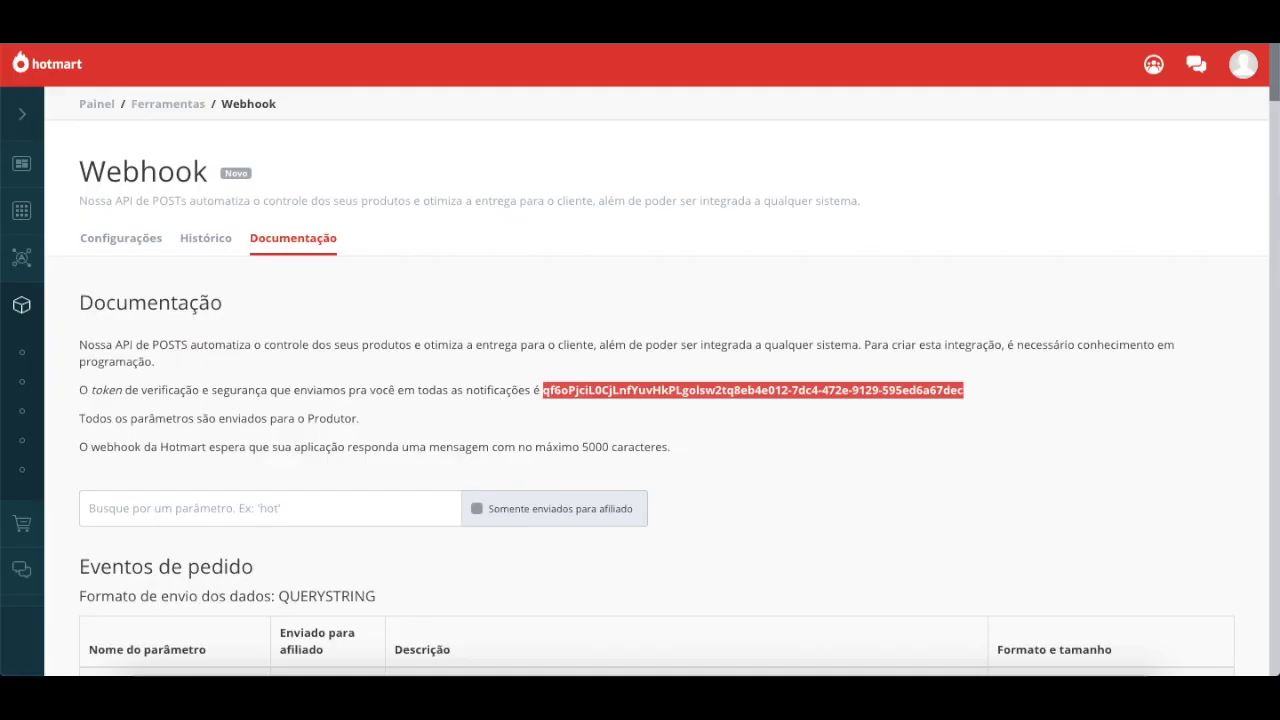
mouse_move(100, 390)
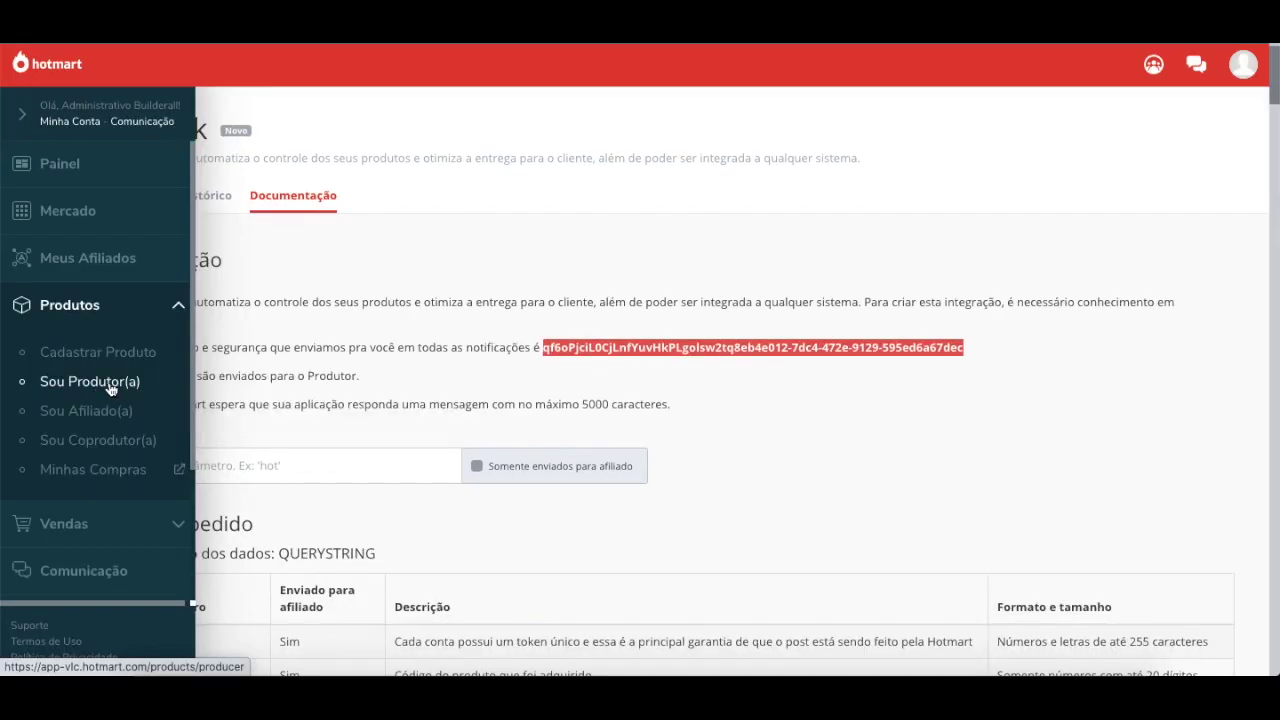
left_click(127, 384)
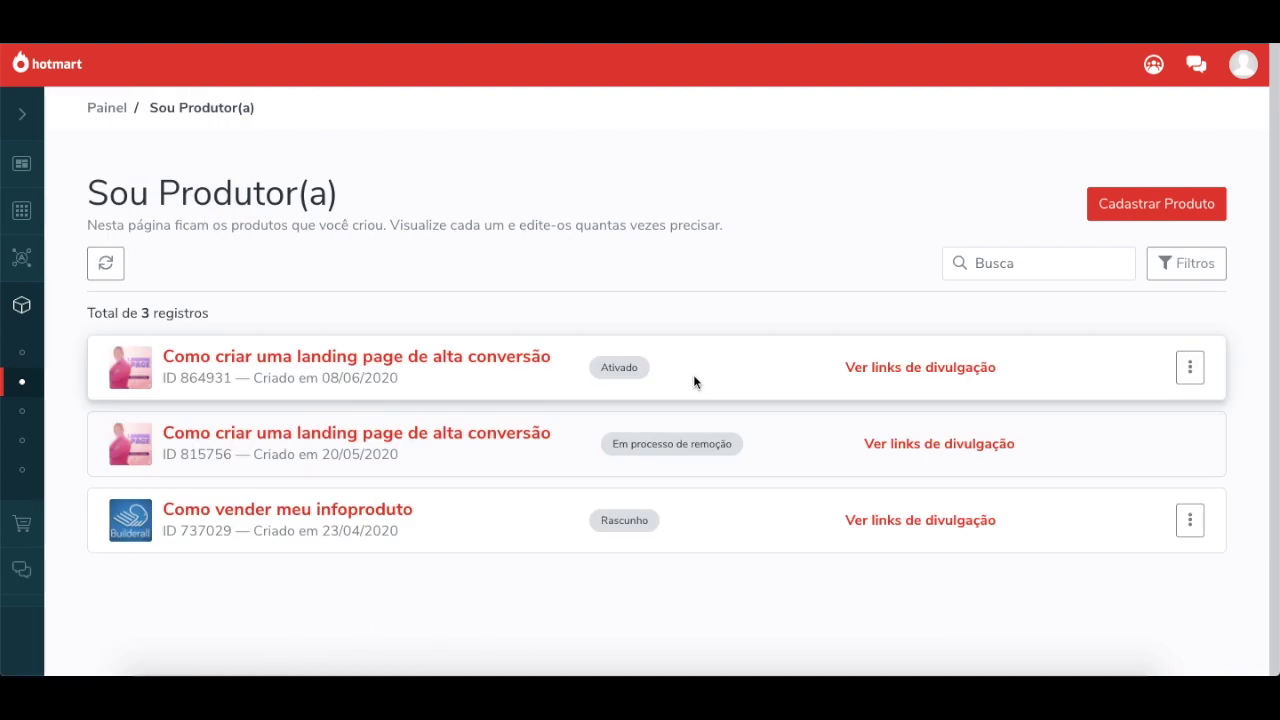
left_click(917, 370)
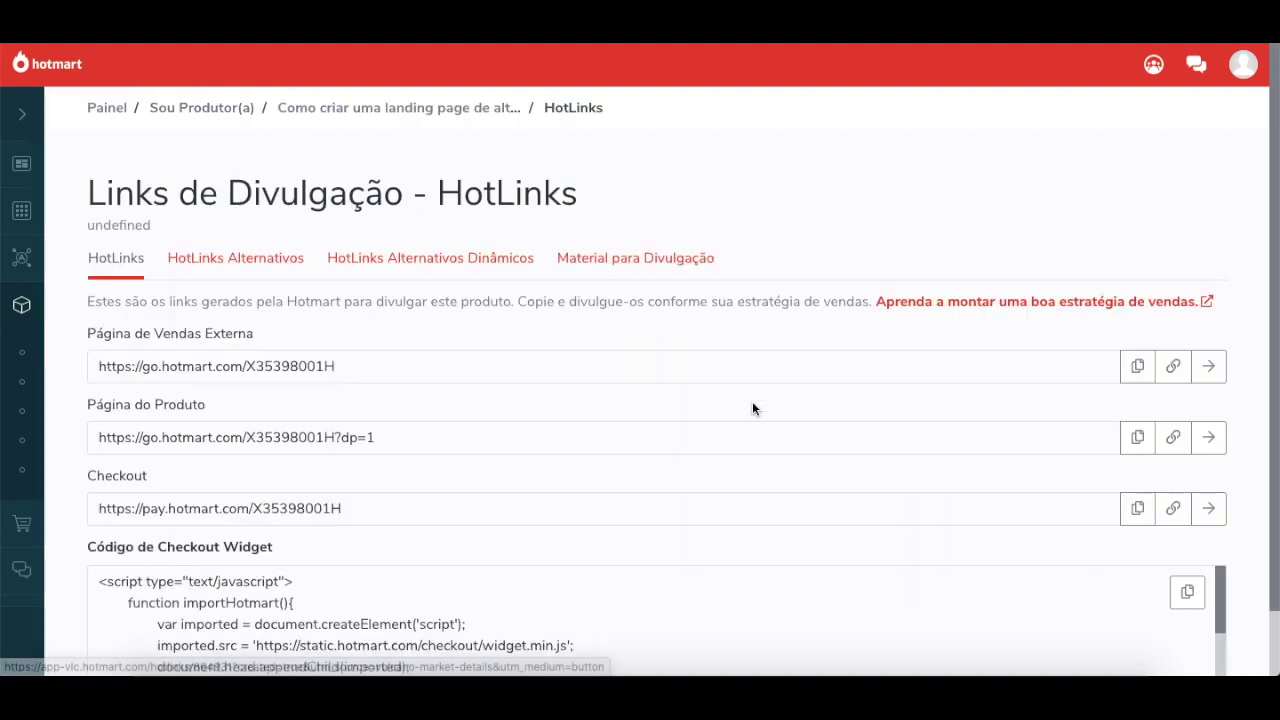
scroll(752, 405, "down", 1)
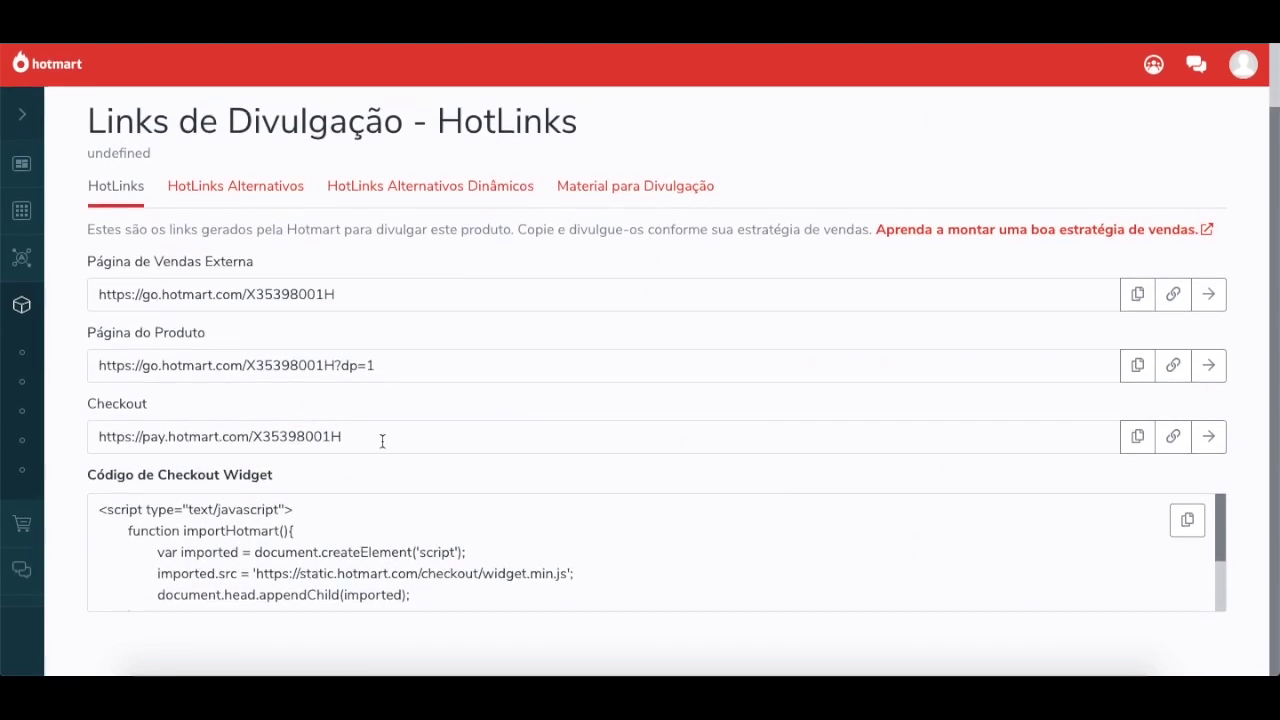
left_click_drag(383, 436, 91, 437)
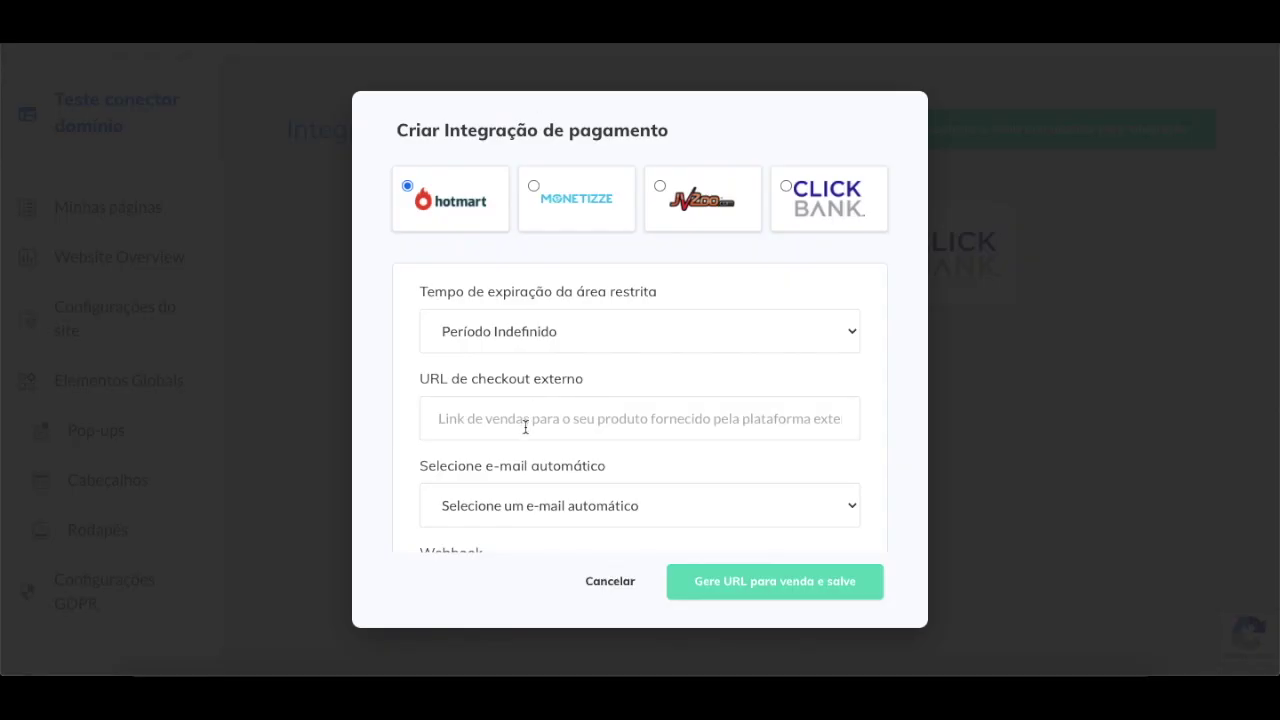
type("https://pay.hotmart.com/X35398001H")
Select "teste" as the integration's automatic e-mail and copy its webhook URL
scroll(699, 388, "down", 2)
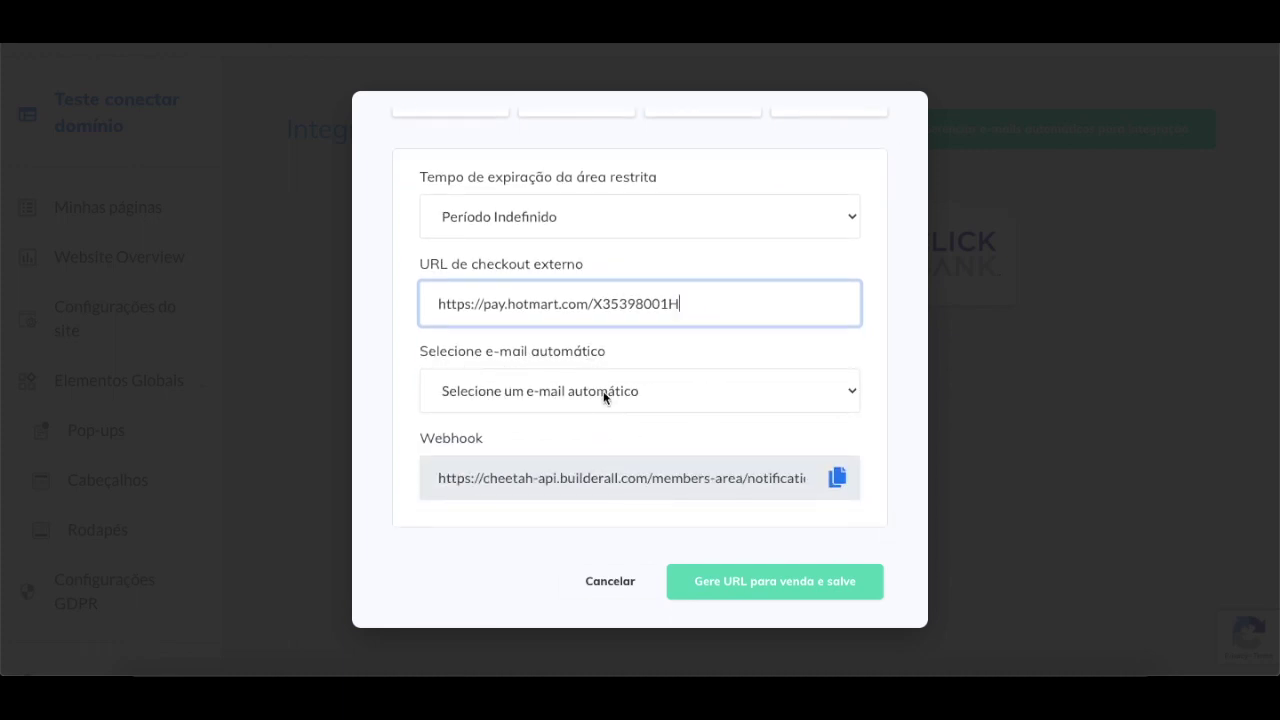
left_click(603, 391)
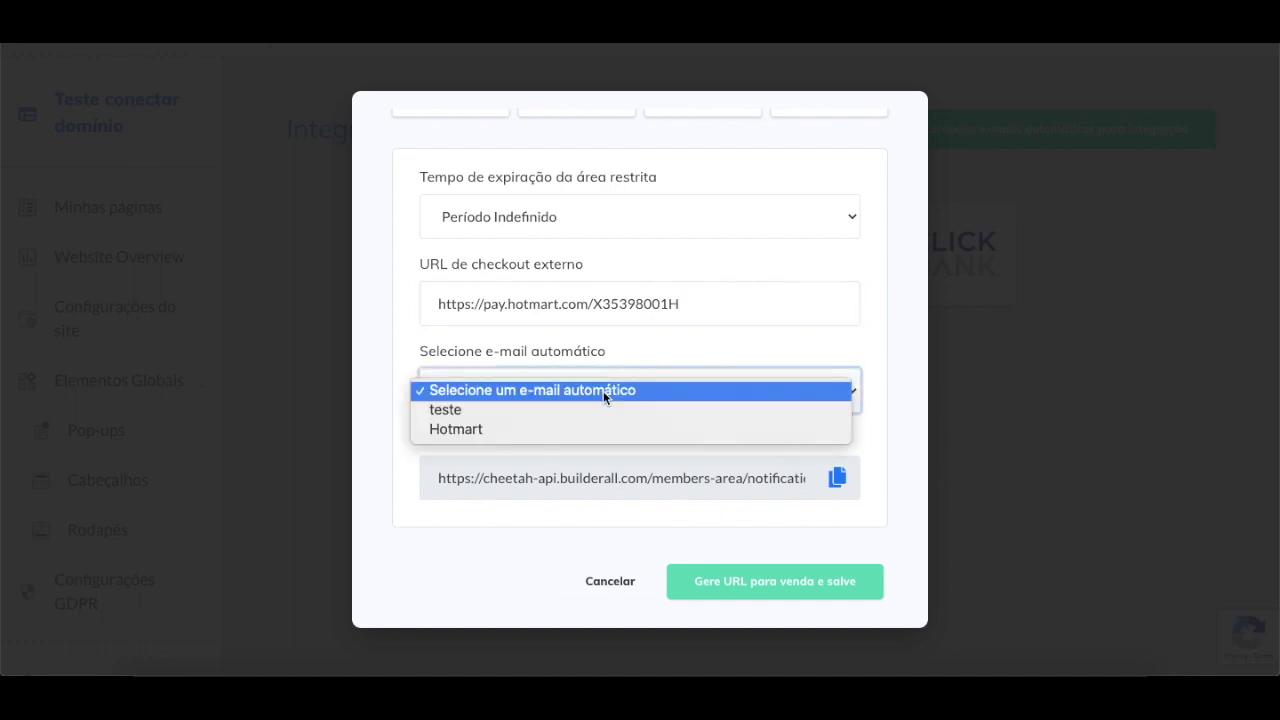
left_click(441, 411)
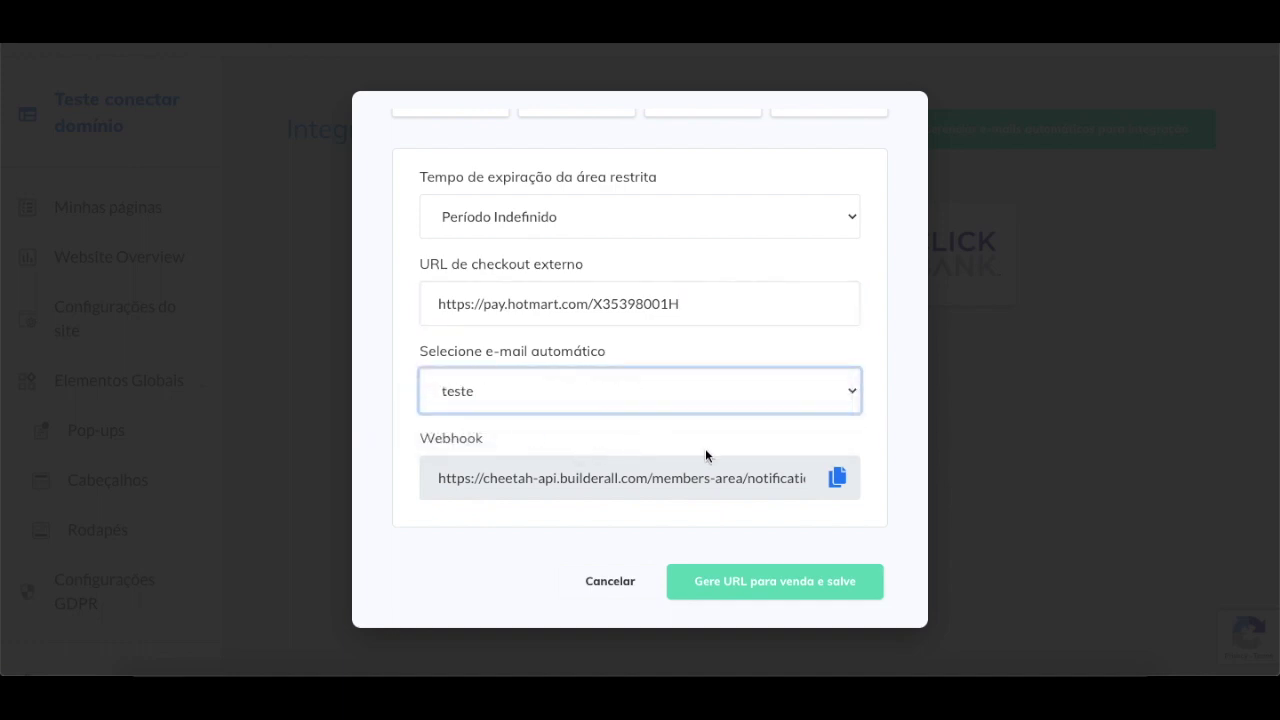
left_click(837, 479)
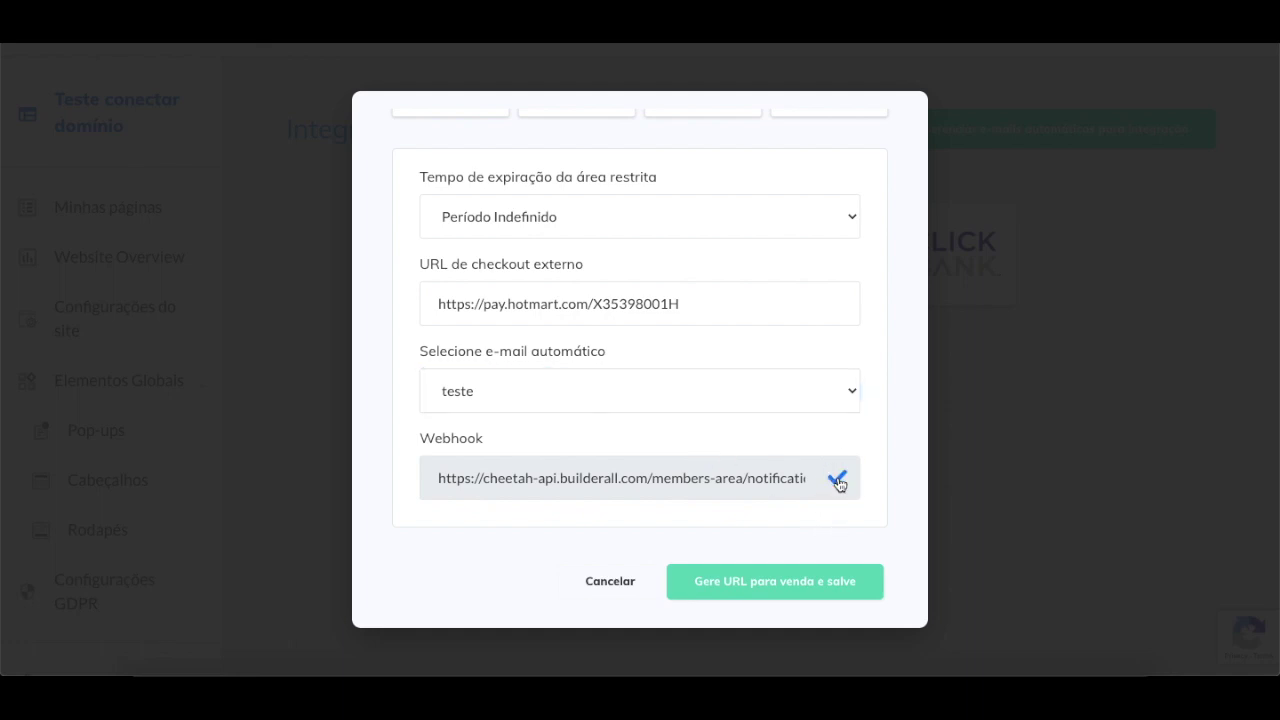
left_click(838, 481)
left_click(840, 483)
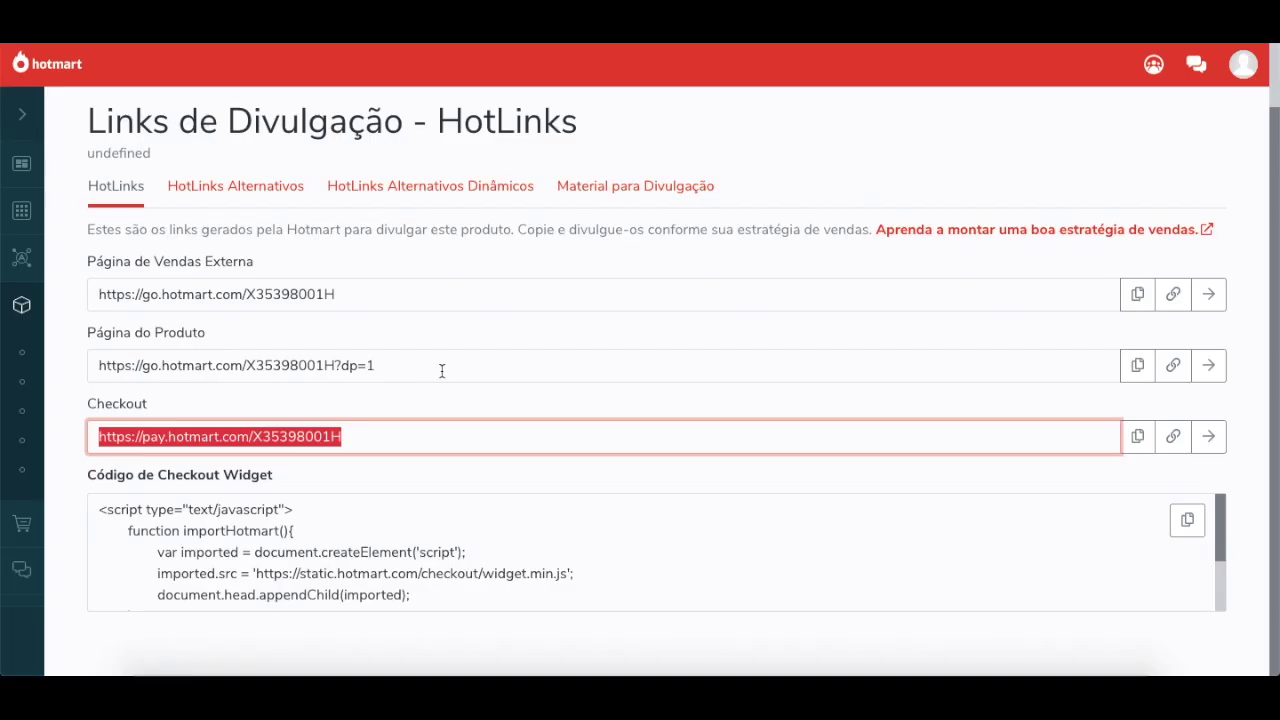
Switch to Hotmart and reopen the activated landing page product for editing from the producer's product list
scroll(441, 371, "up", 1)
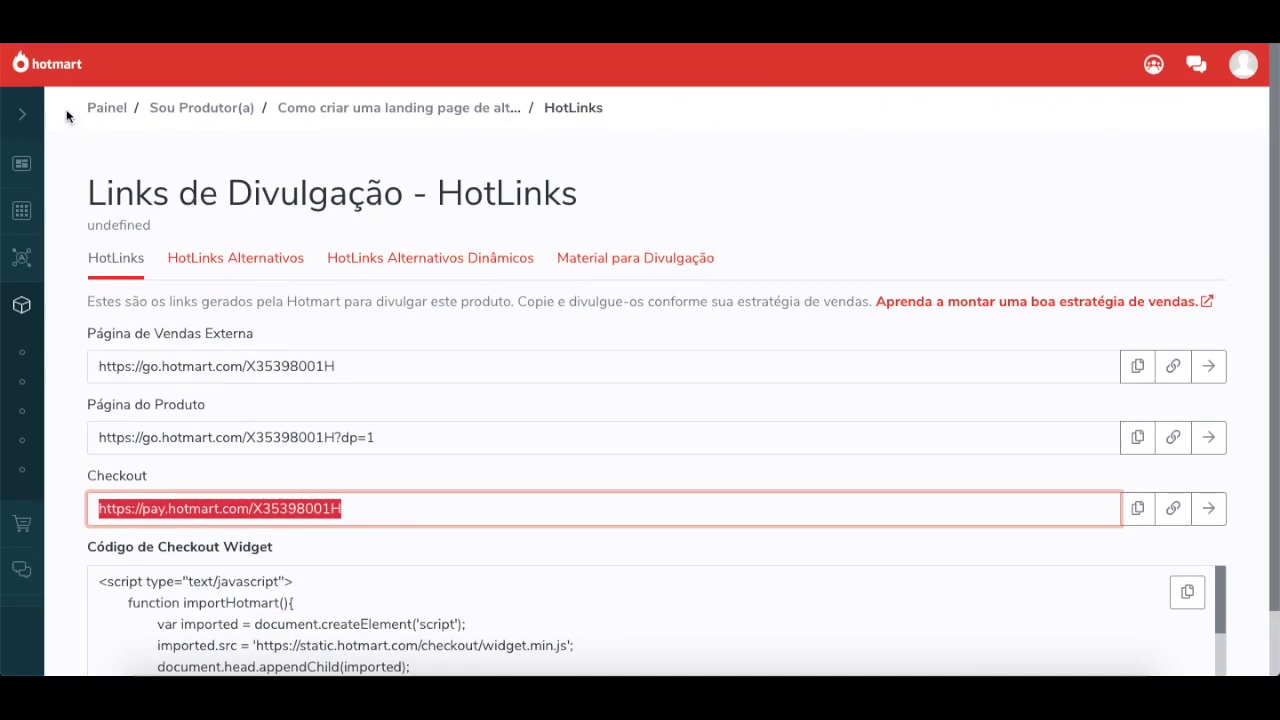
mouse_move(72, 318)
left_click(92, 381)
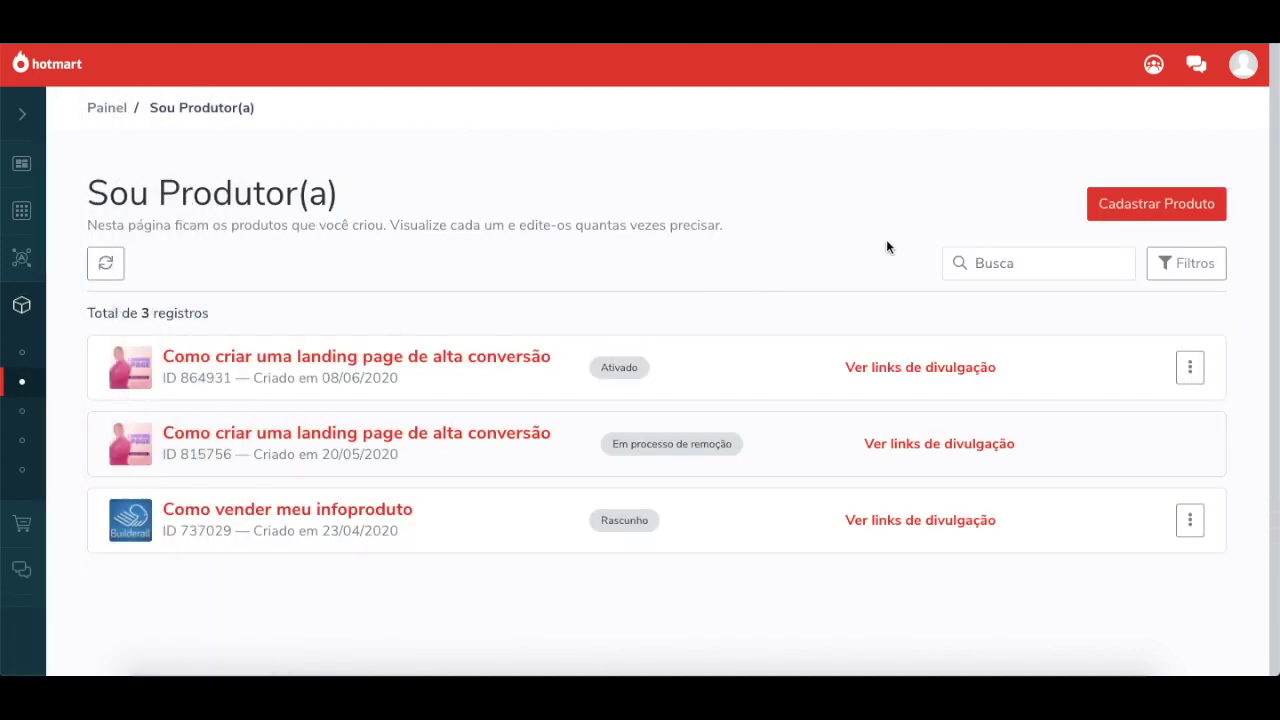
left_click(1189, 372)
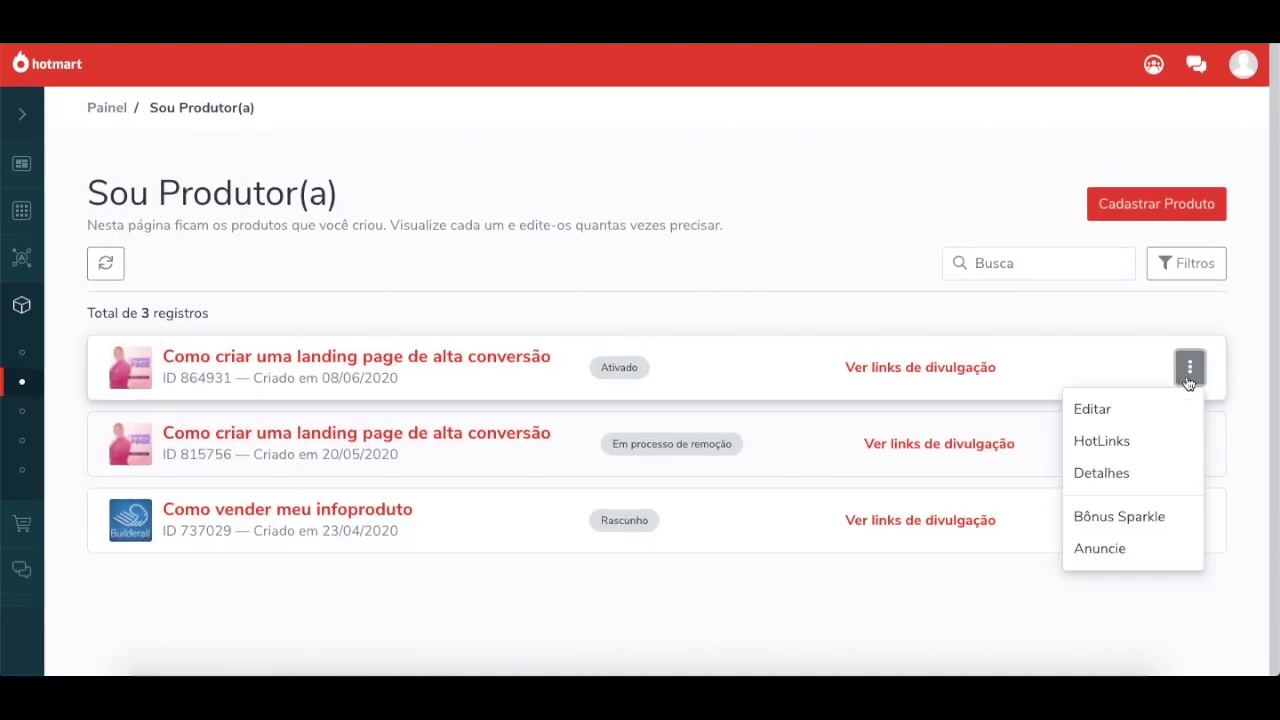
left_click(1089, 408)
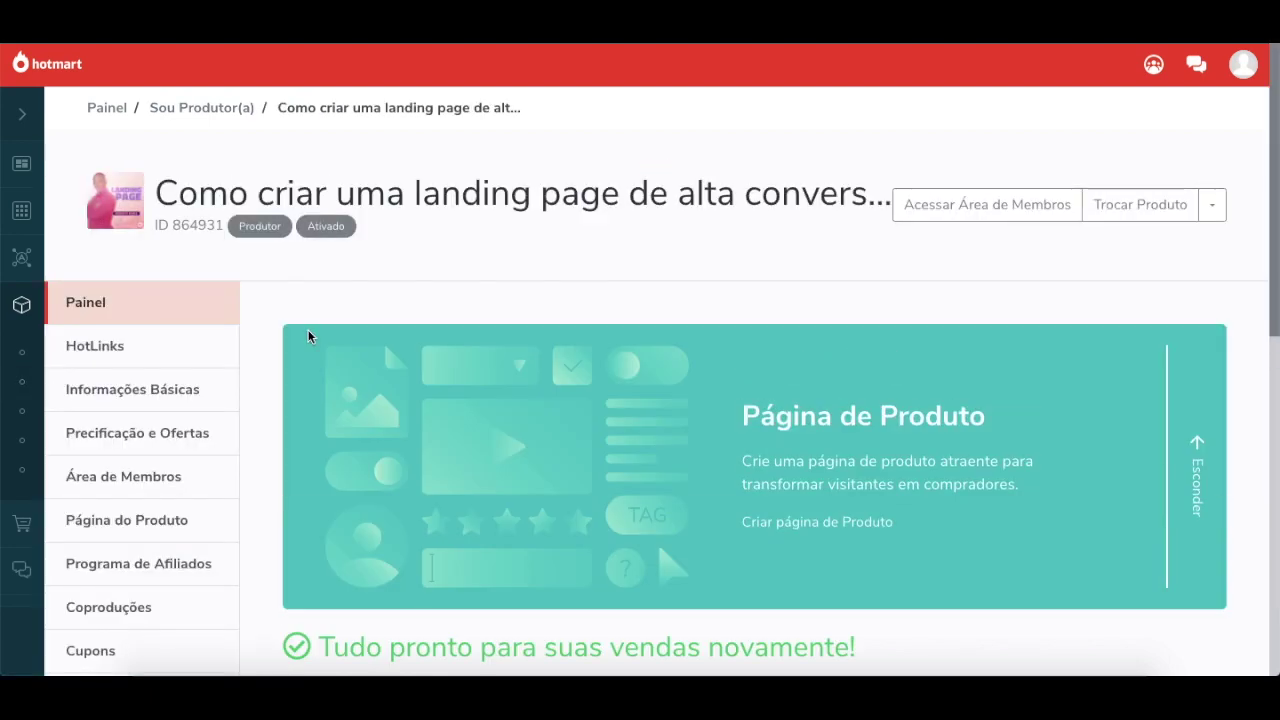
Open the Webhook tool from the product's tools and start a new configuration named "Hotmart > Builderall"
scroll(158, 513, "down", 2)
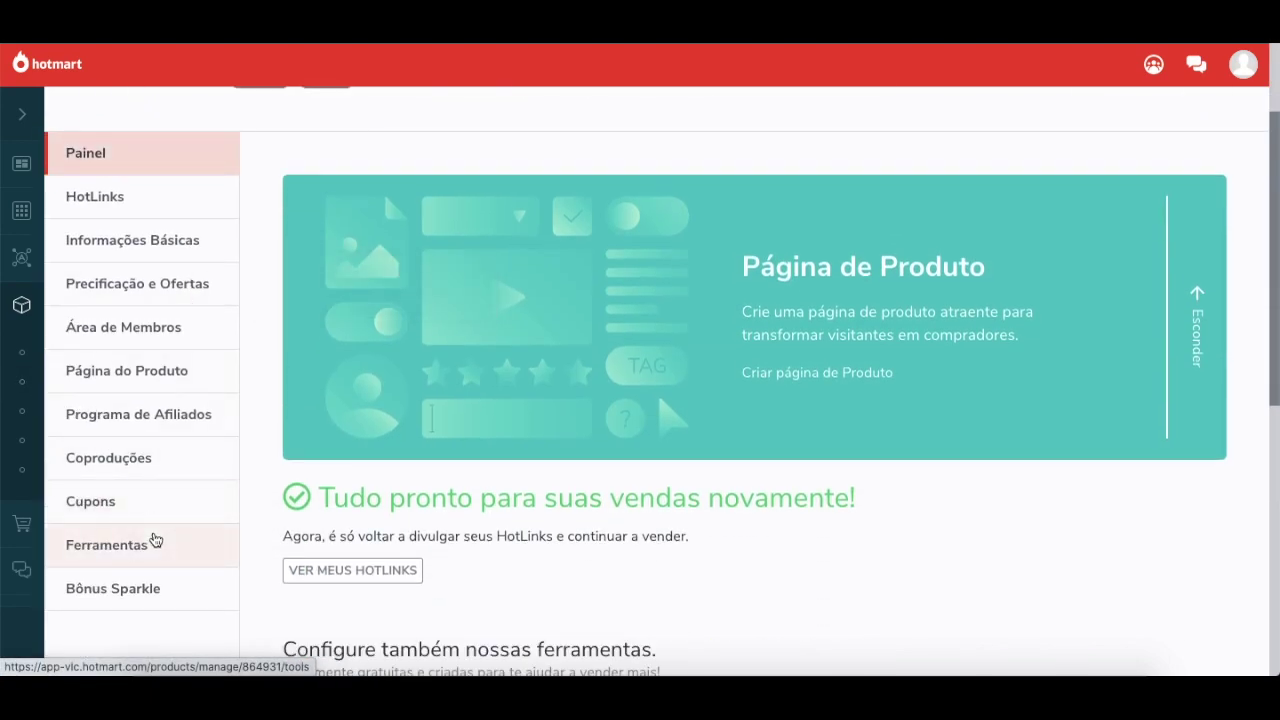
left_click(151, 540)
scroll(440, 509, "down", 3)
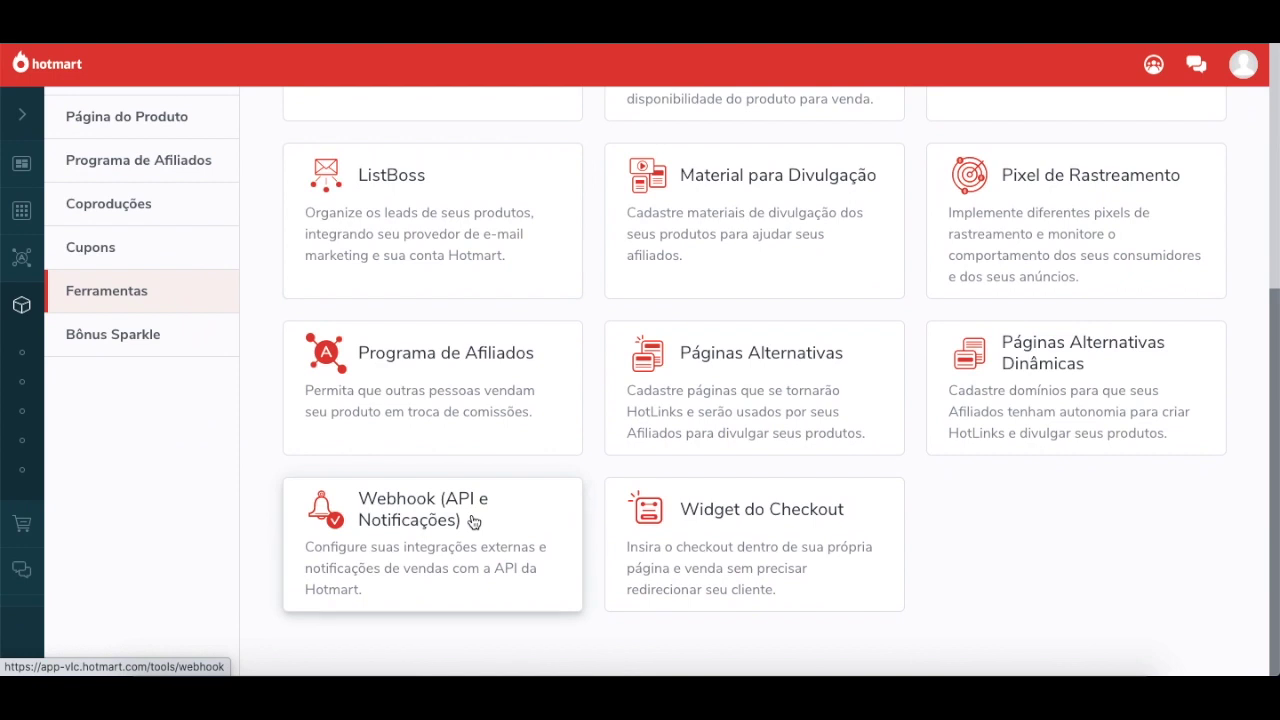
left_click(445, 511)
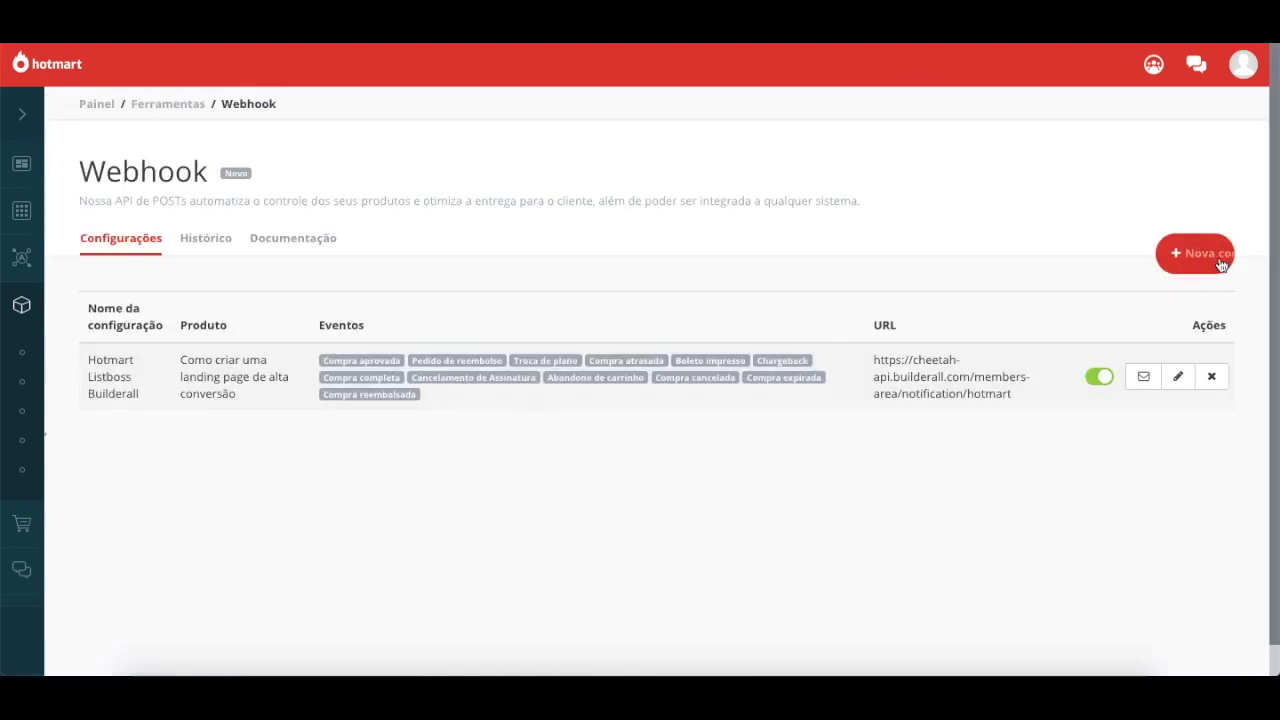
left_click(1143, 259)
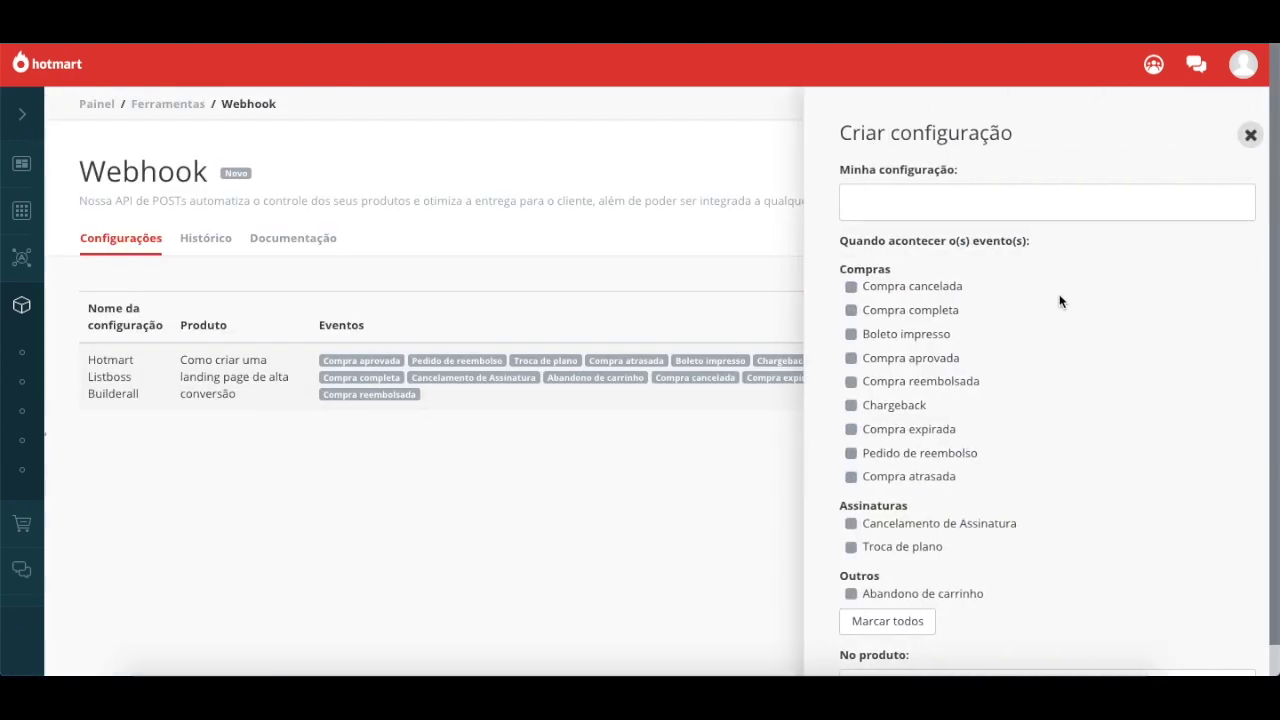
left_click(931, 201)
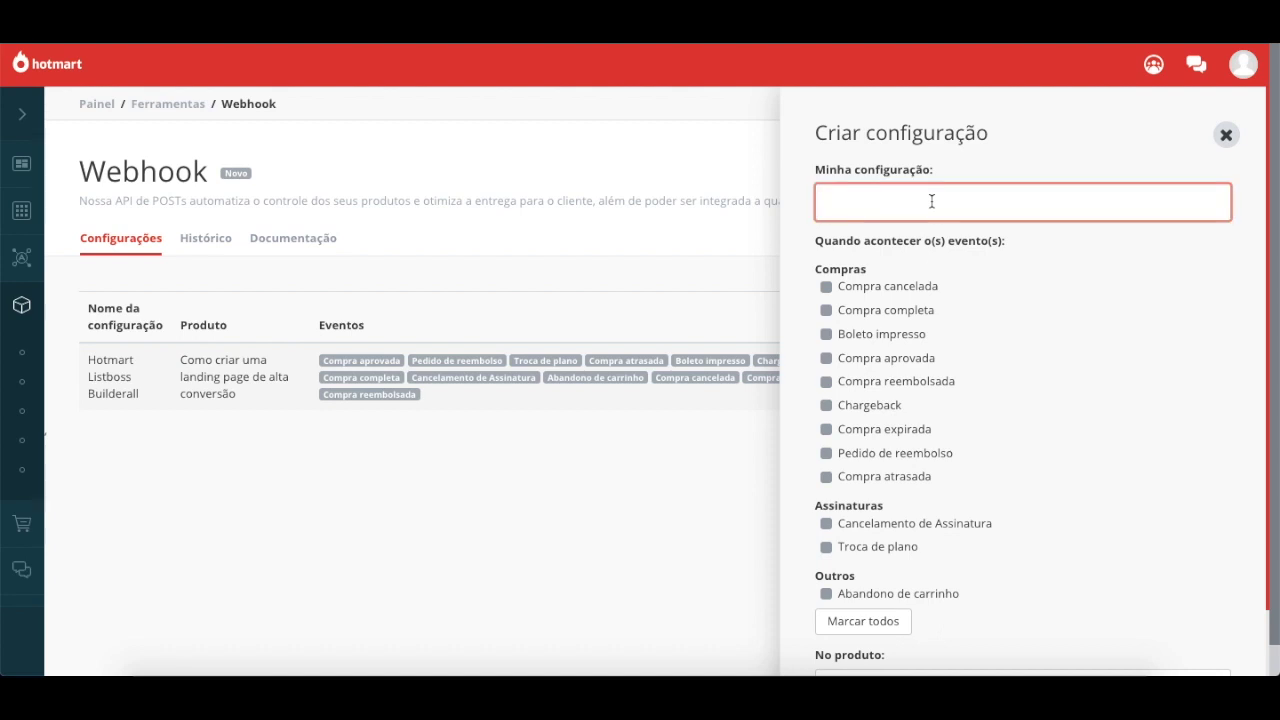
type("Hotmart > Builderall")
Select all events for the webhook and limit it to the product "Como criar uma landing page de alta conversão"
scroll(972, 340, "down", 3)
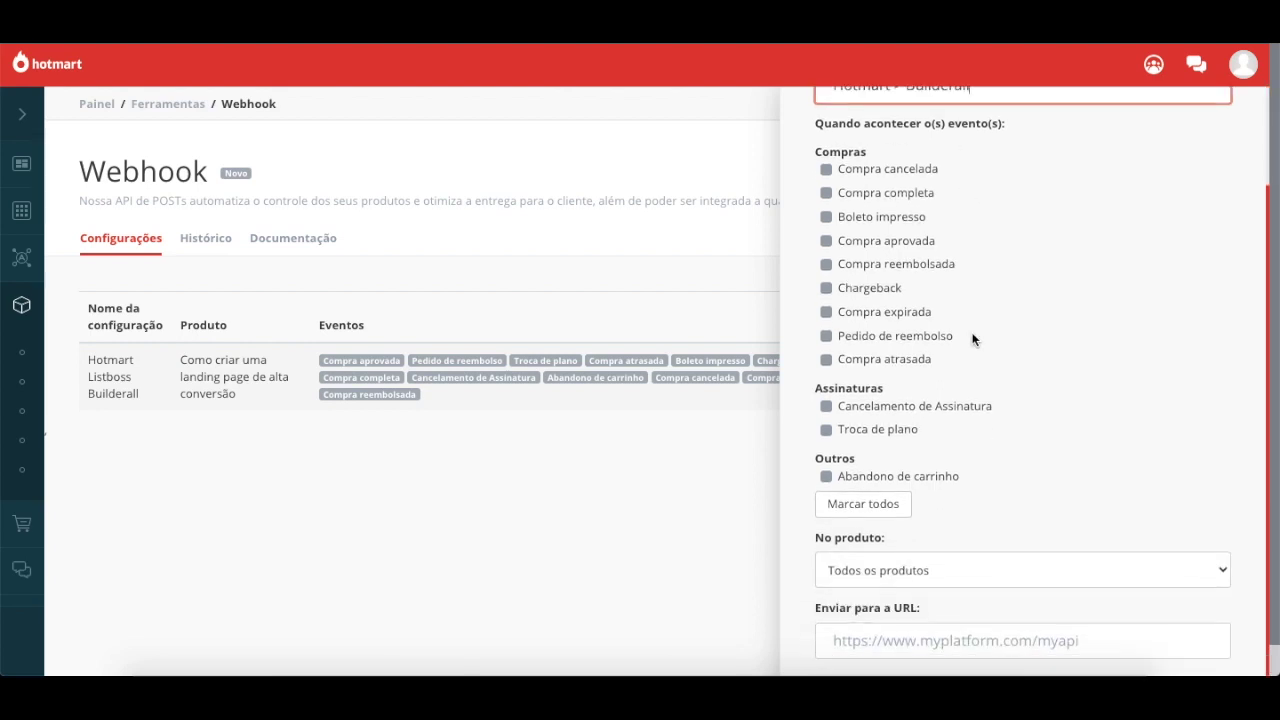
left_click(873, 508)
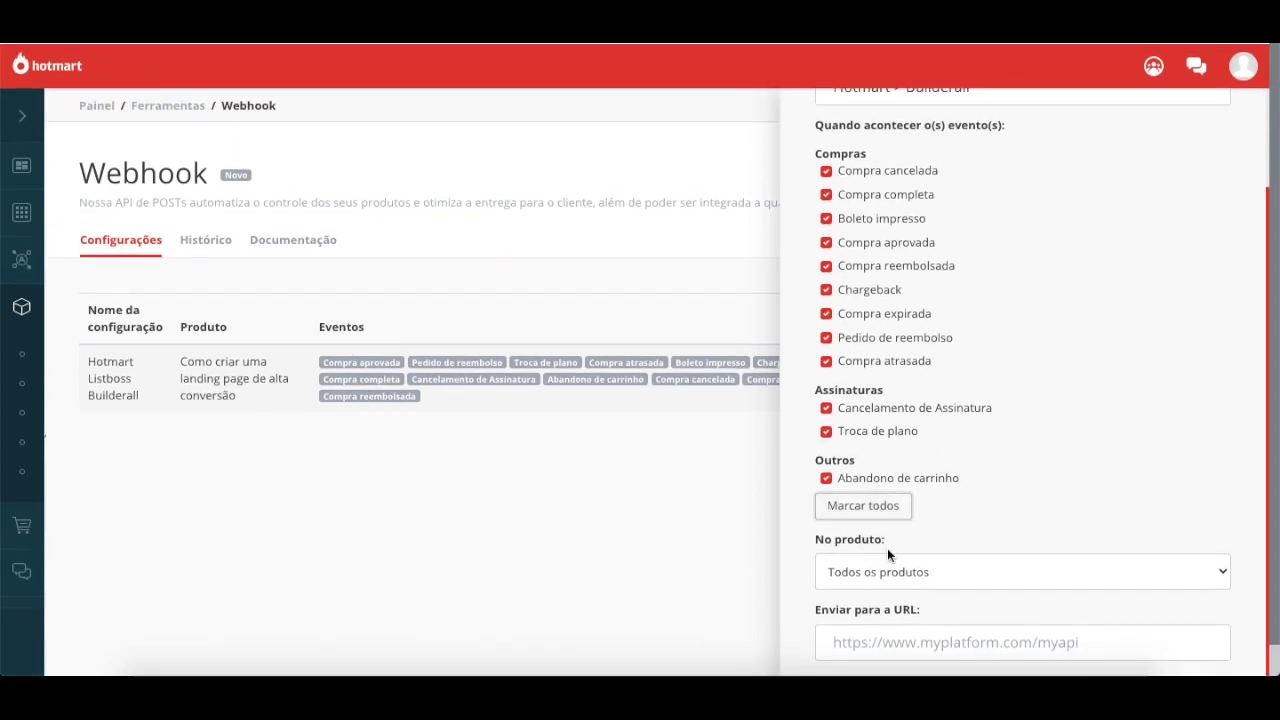
left_click(895, 570)
left_click(900, 585)
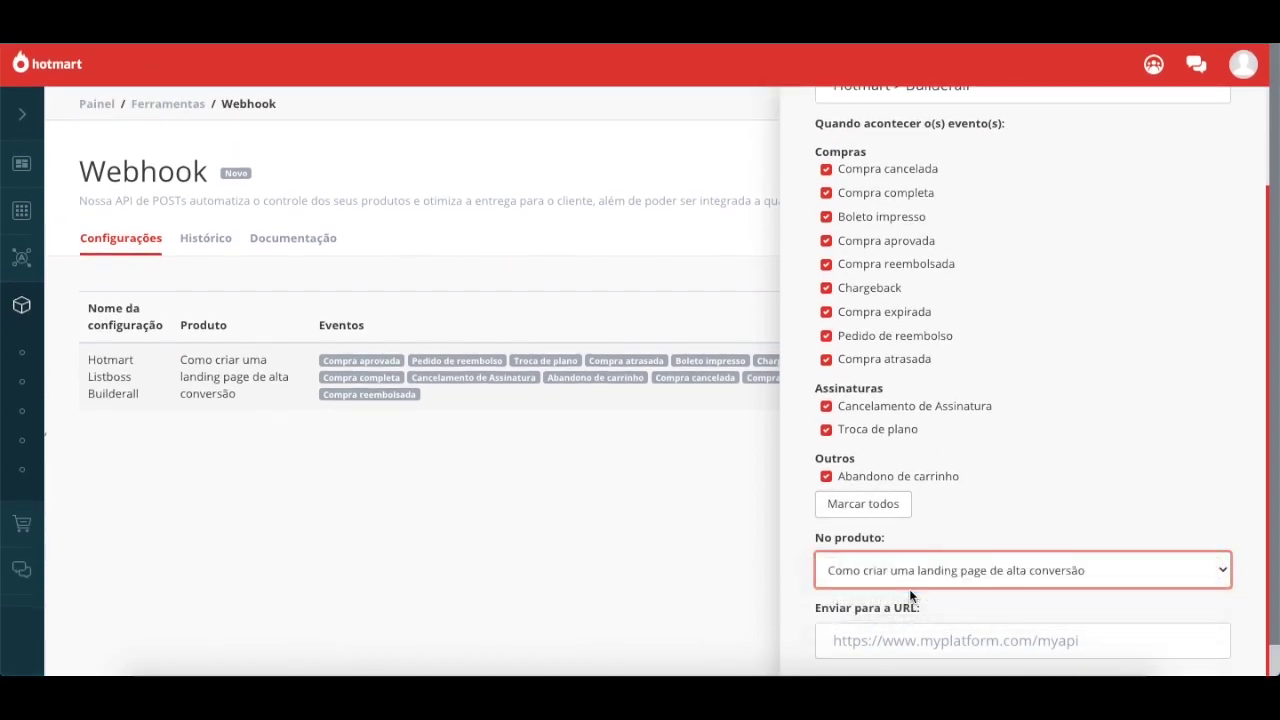
Paste the copied Builderall webhook address ending in members-area/notification/hotmart as the destination URL and save the configuration
left_click(912, 638)
key("ctrl+v")
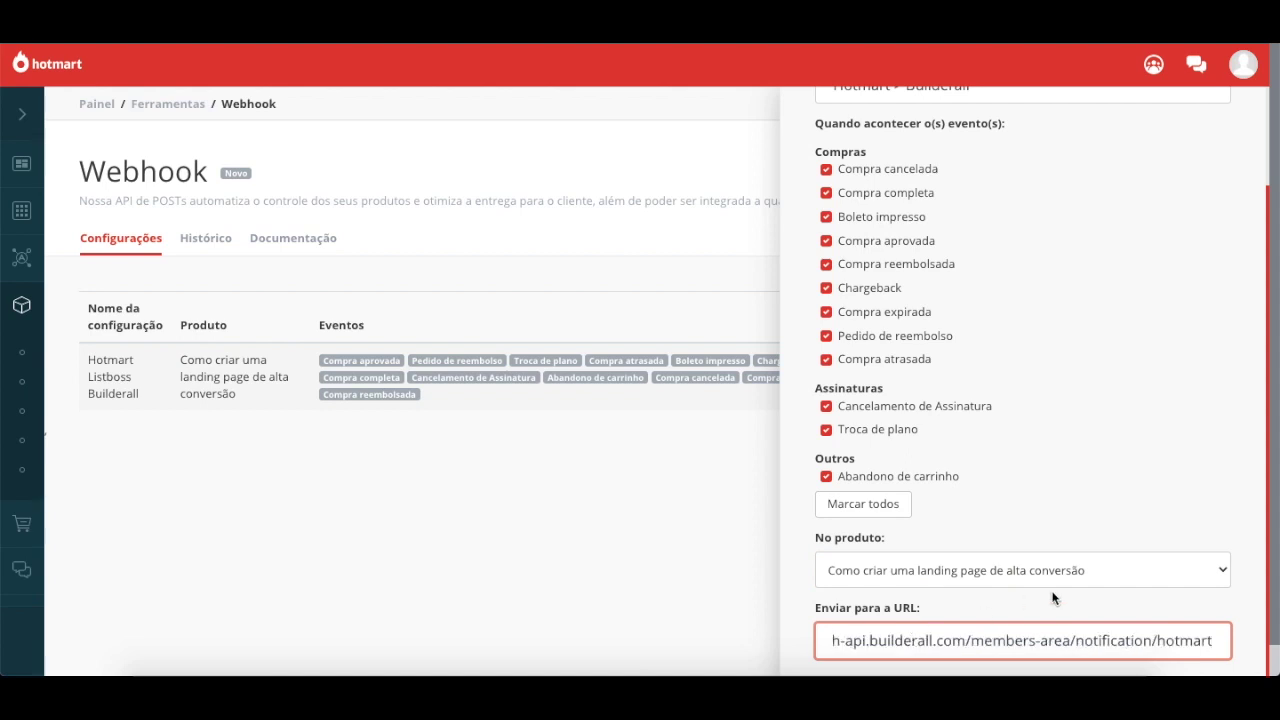
scroll(1052, 598, "down", 1)
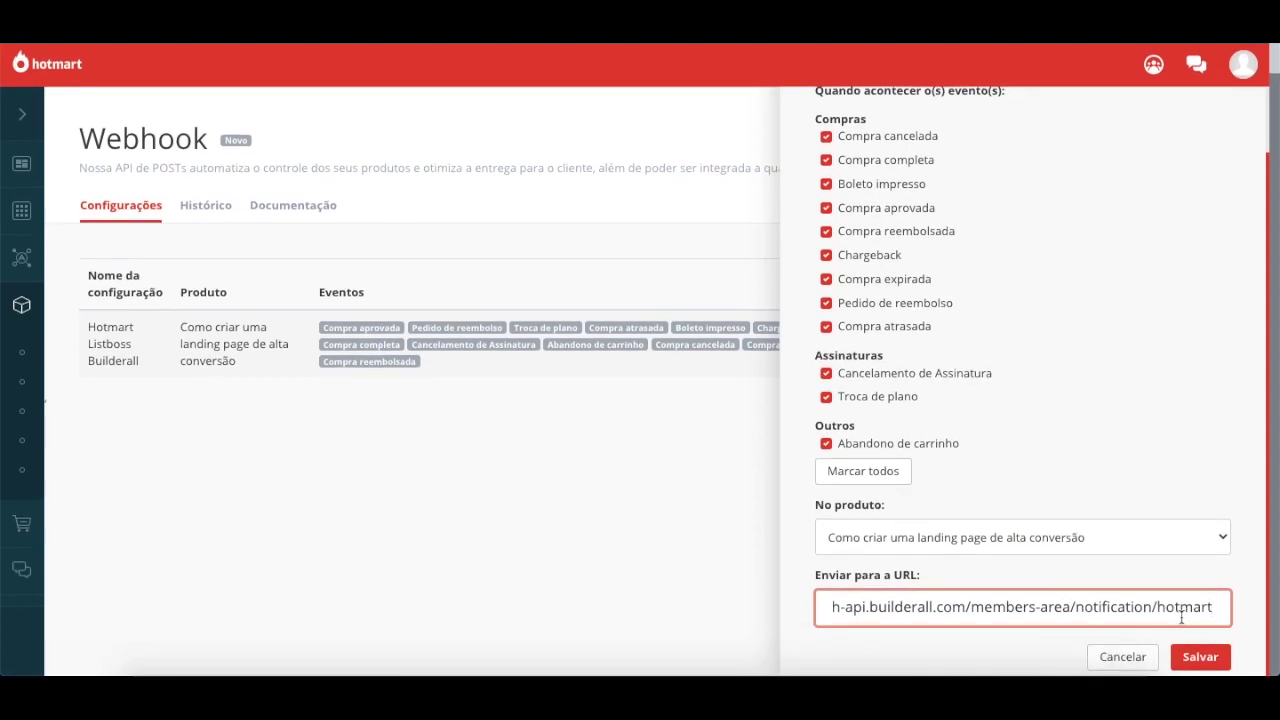
left_click(1200, 656)
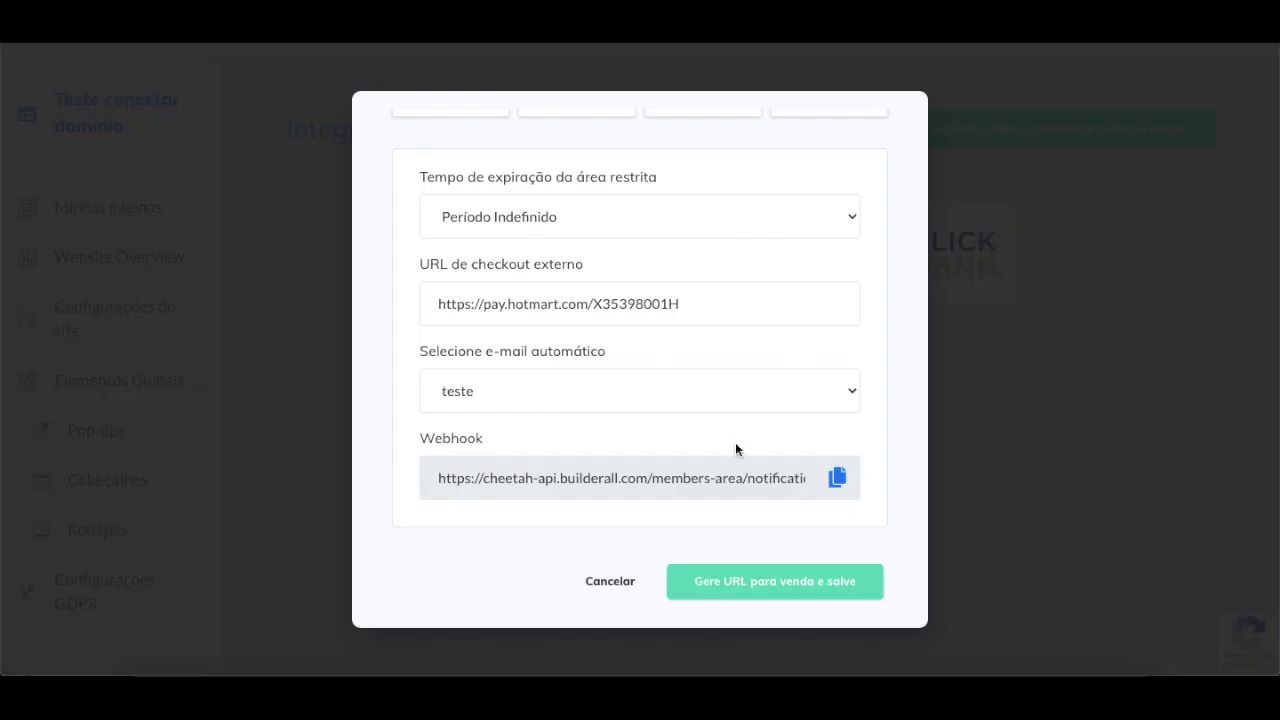
Switch to Builderall, review the Hotmart payment integration, generate its sales URL and save the integration
scroll(735, 447, "up", 5)
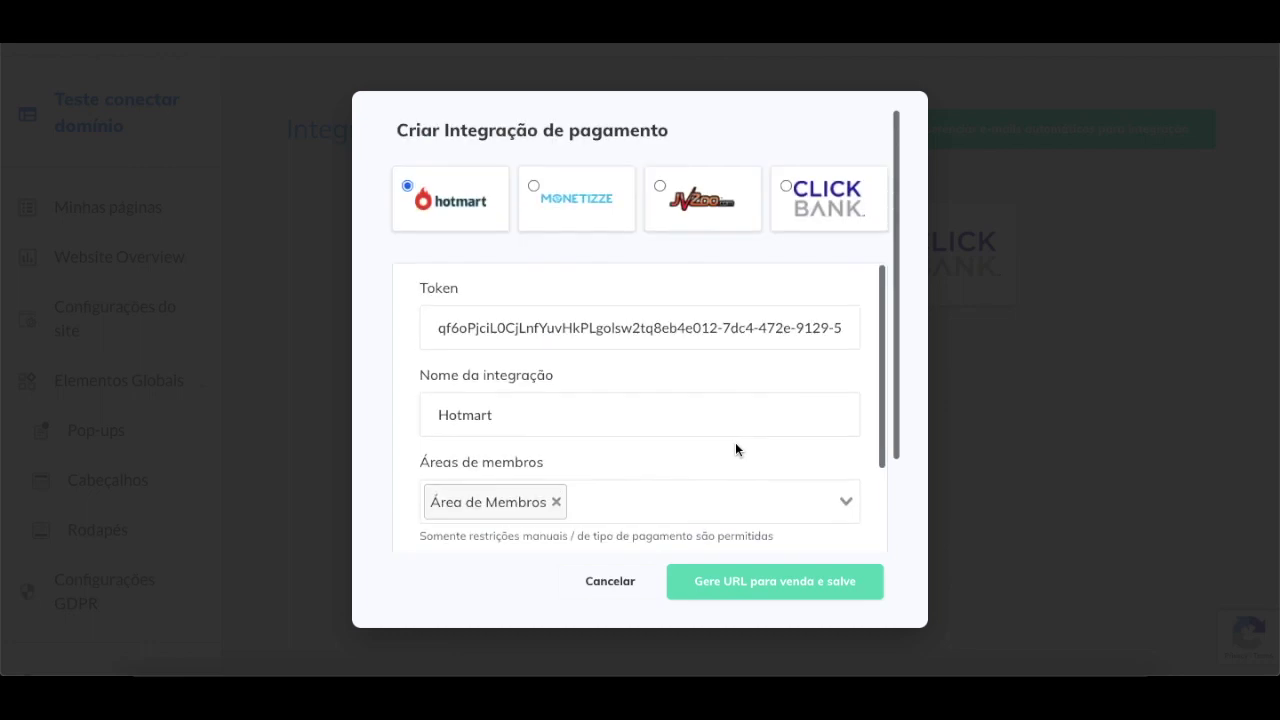
scroll(735, 447, "down", 3)
scroll(735, 445, "down", 4)
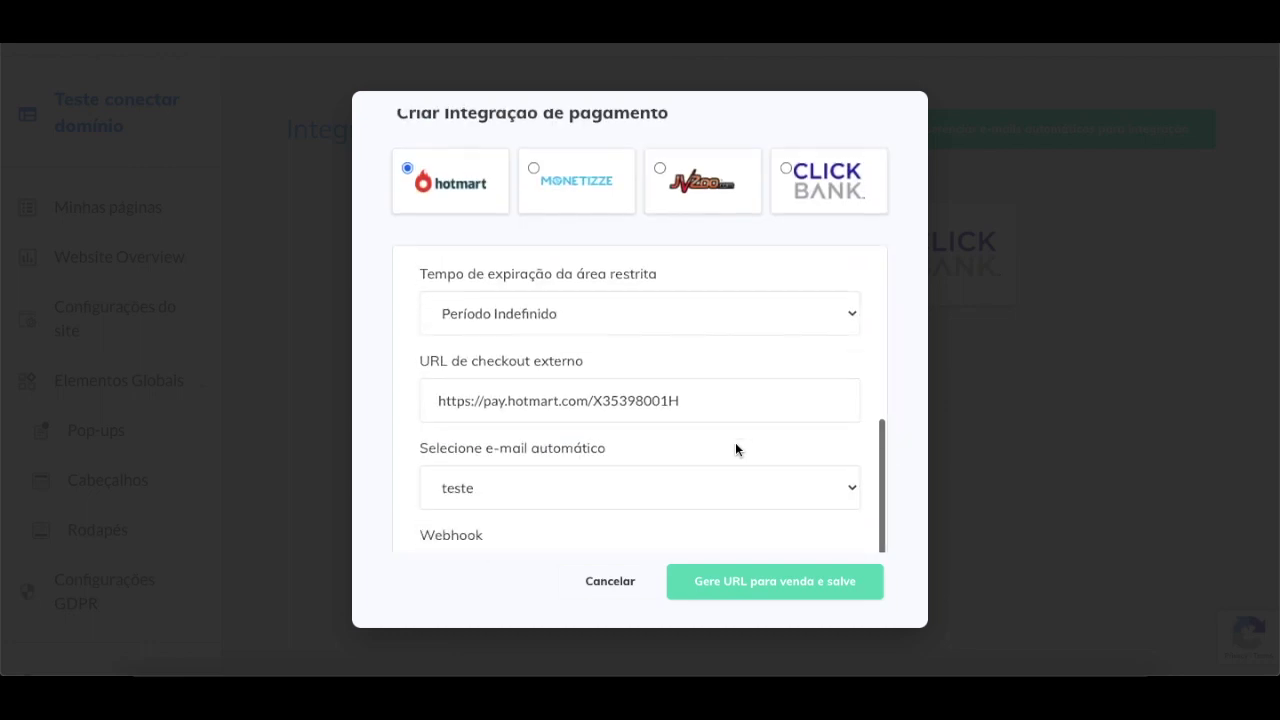
left_click(818, 591)
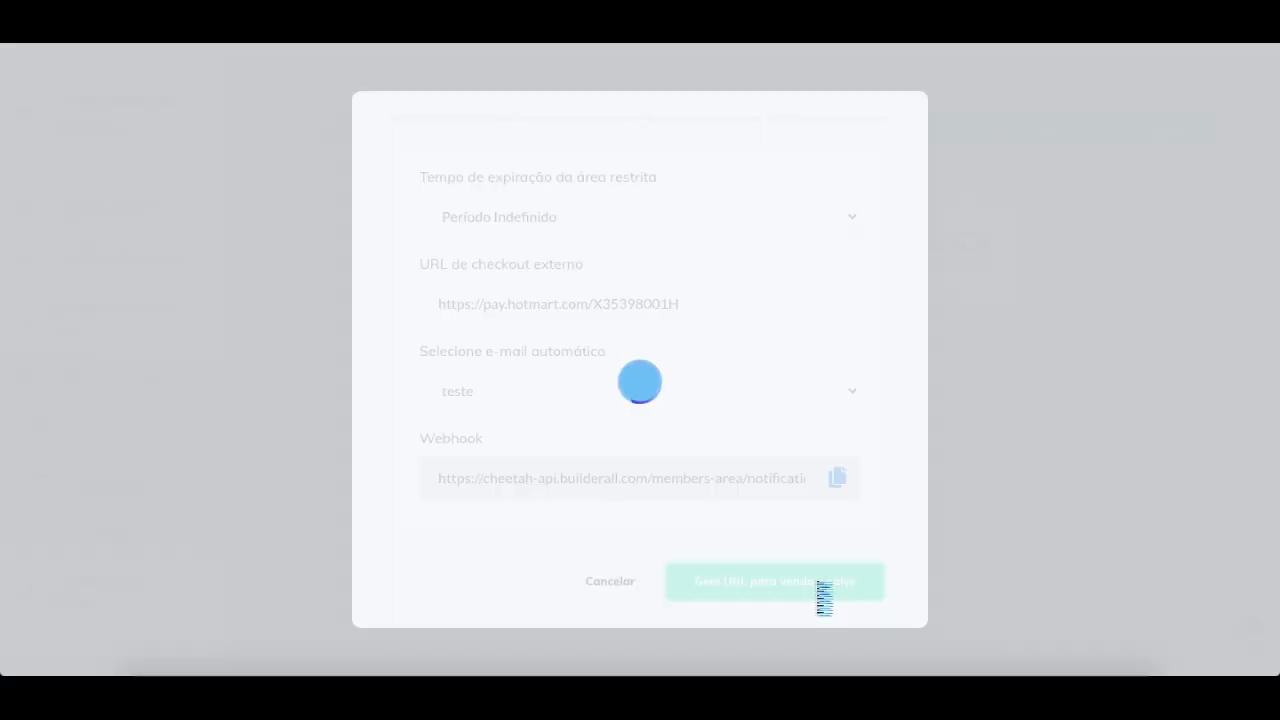
scroll(791, 401, "down", 2)
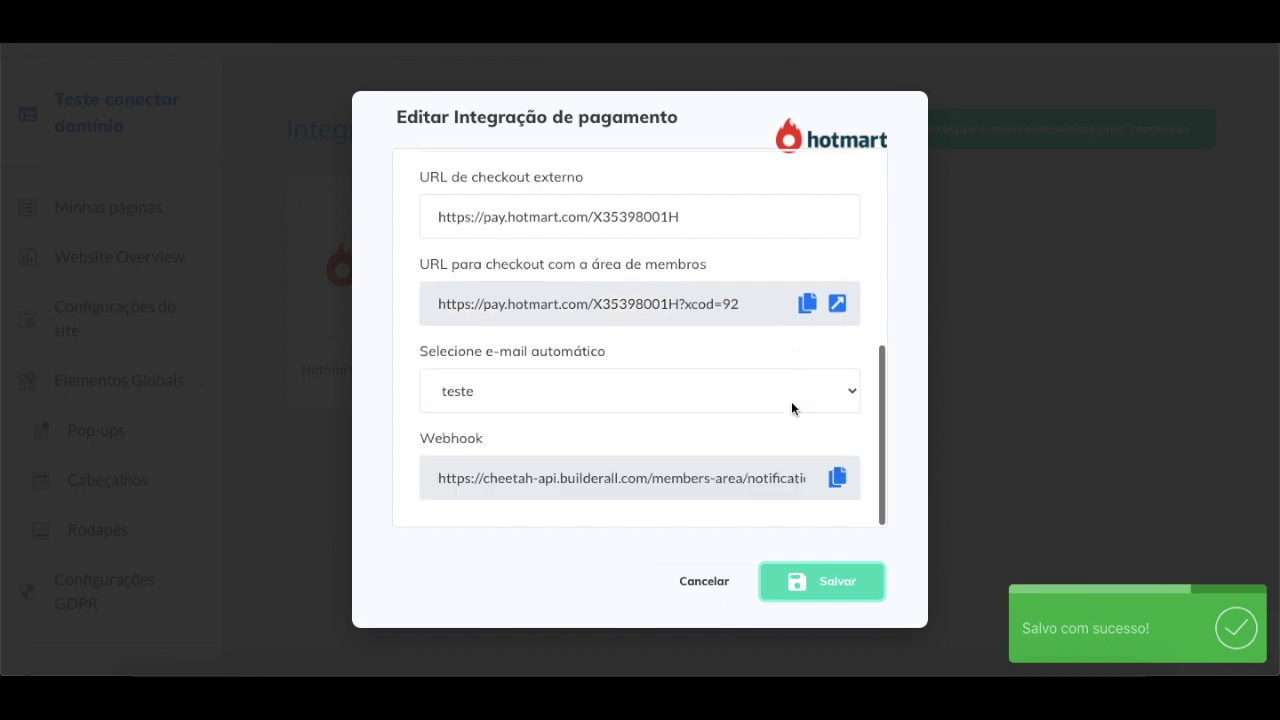
left_click(812, 588)
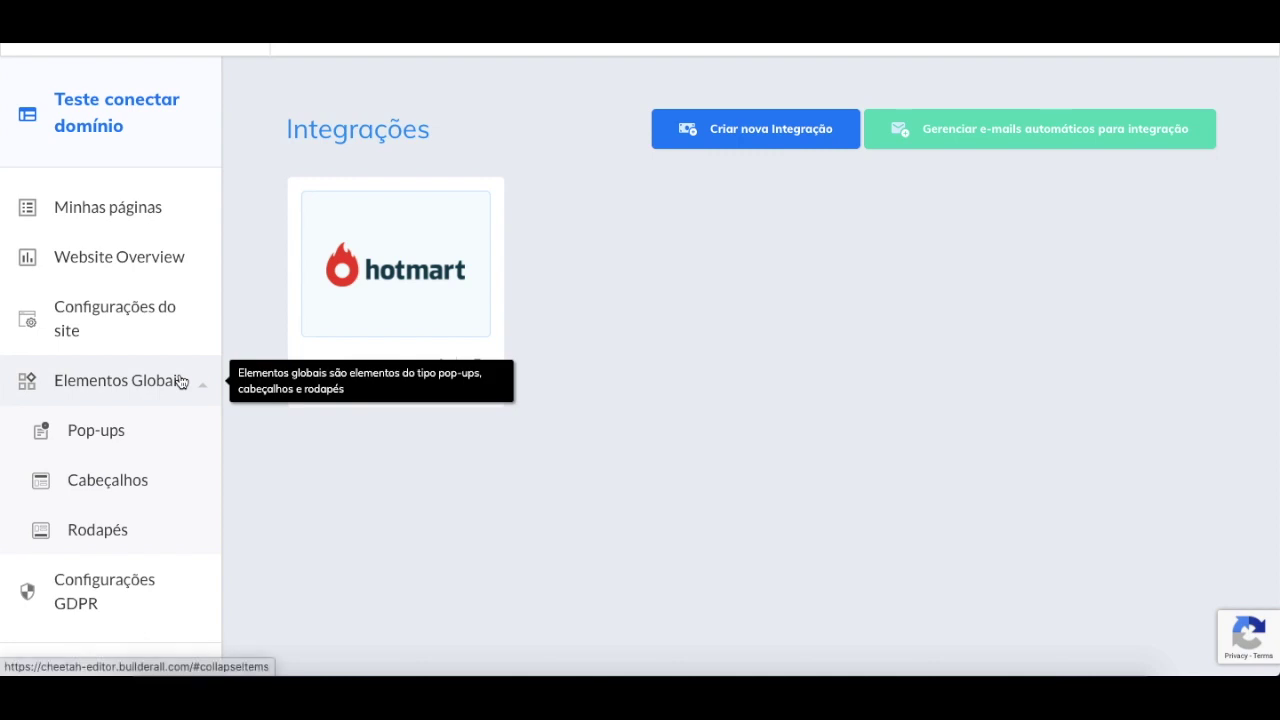
Open the product sales page "vendadoproduto" for editing and slightly enlarge its "SIM! QUERO COMPRAR O CURSO AGORA!" button
left_click(134, 213)
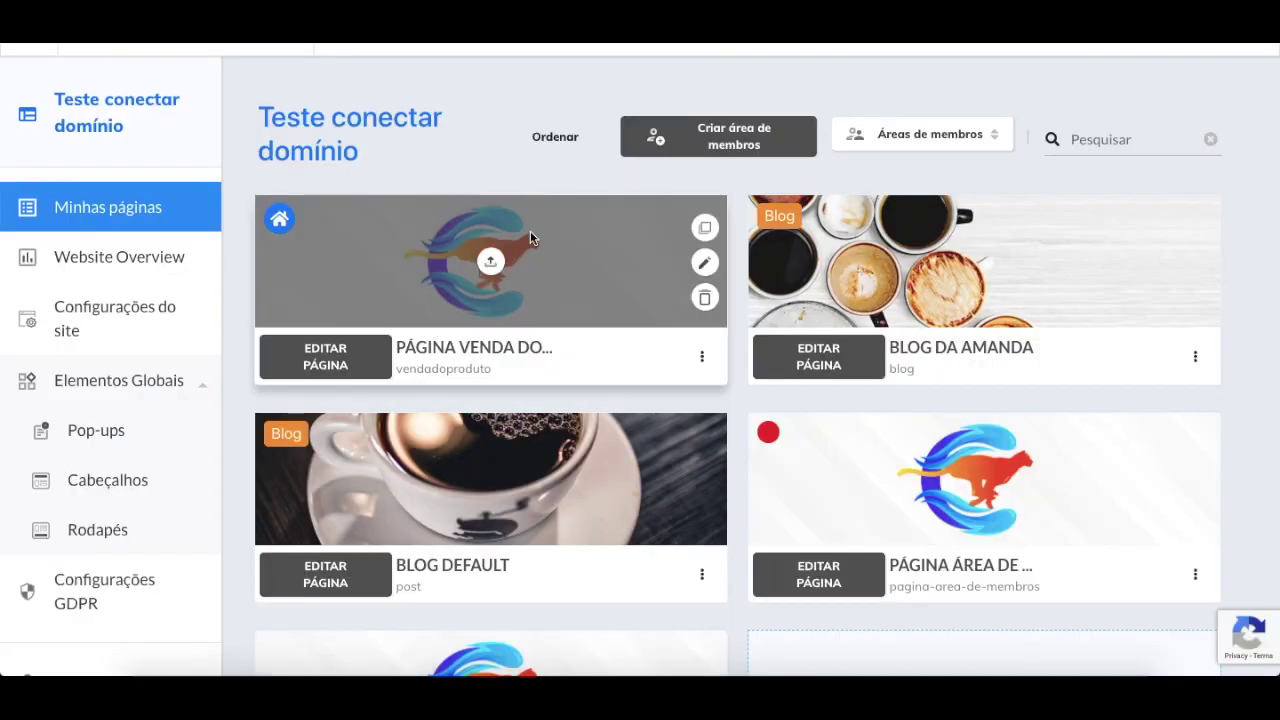
left_click(338, 356)
scroll(953, 330, "down", 3)
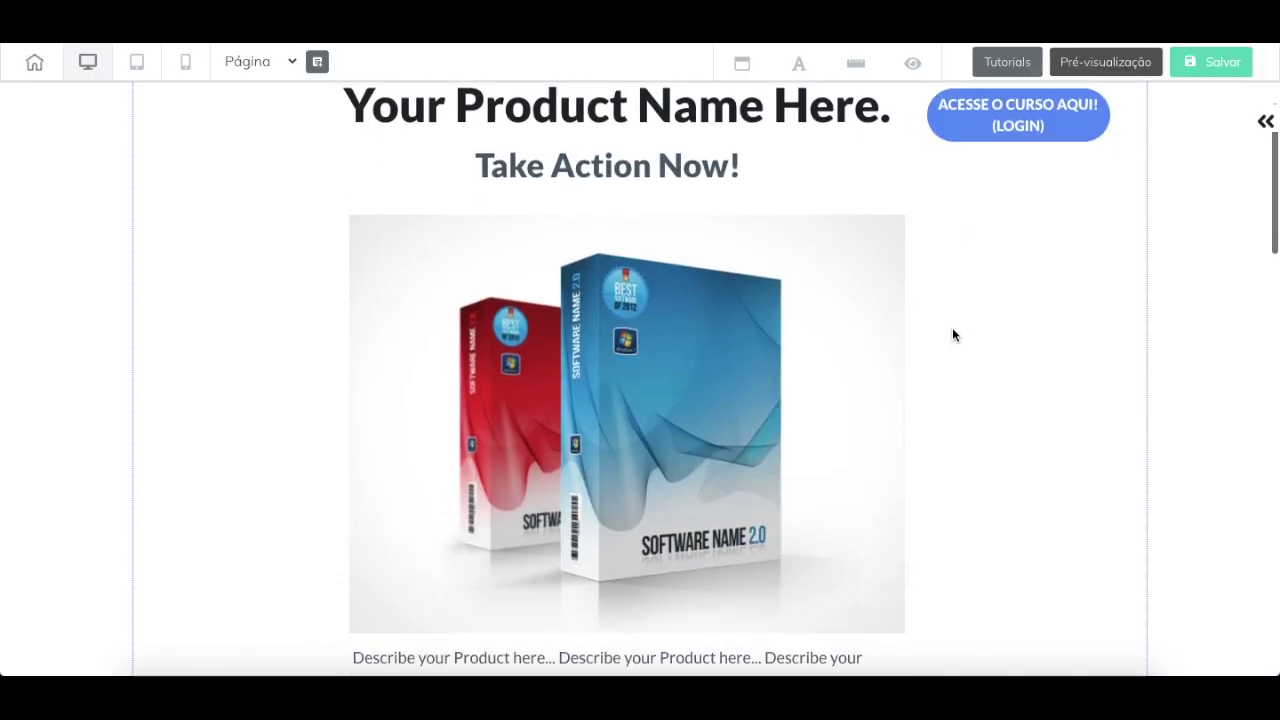
scroll(953, 334, "down", 3)
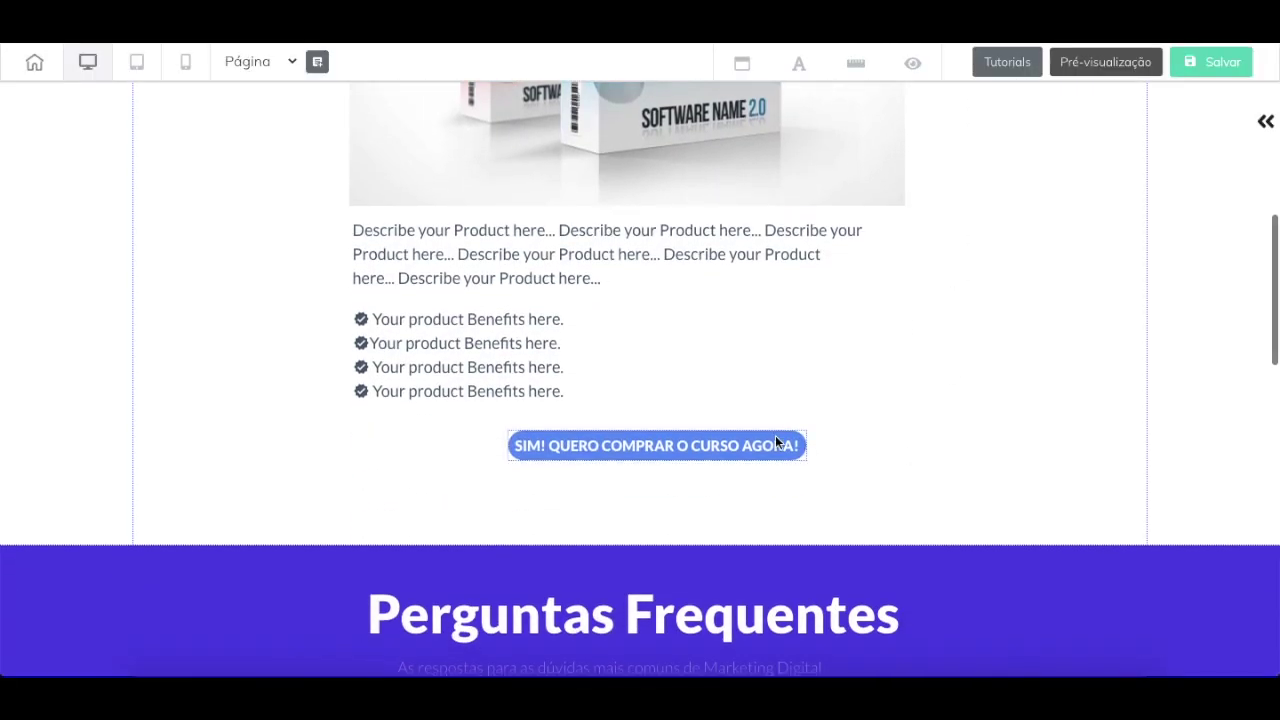
left_click(742, 453)
left_click_drag(806, 459, 822, 478)
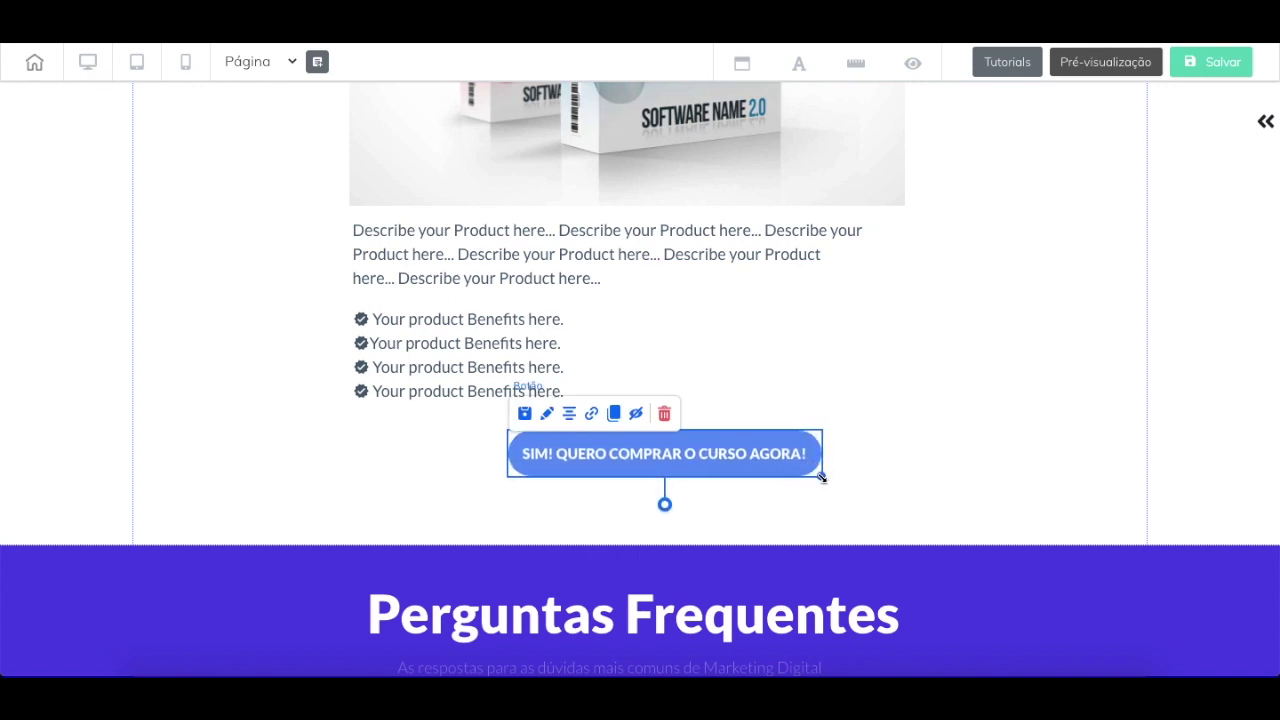
Link the purchase button to the Hotmart integration, opening in another page, and recheck the saved link
left_click(591, 415)
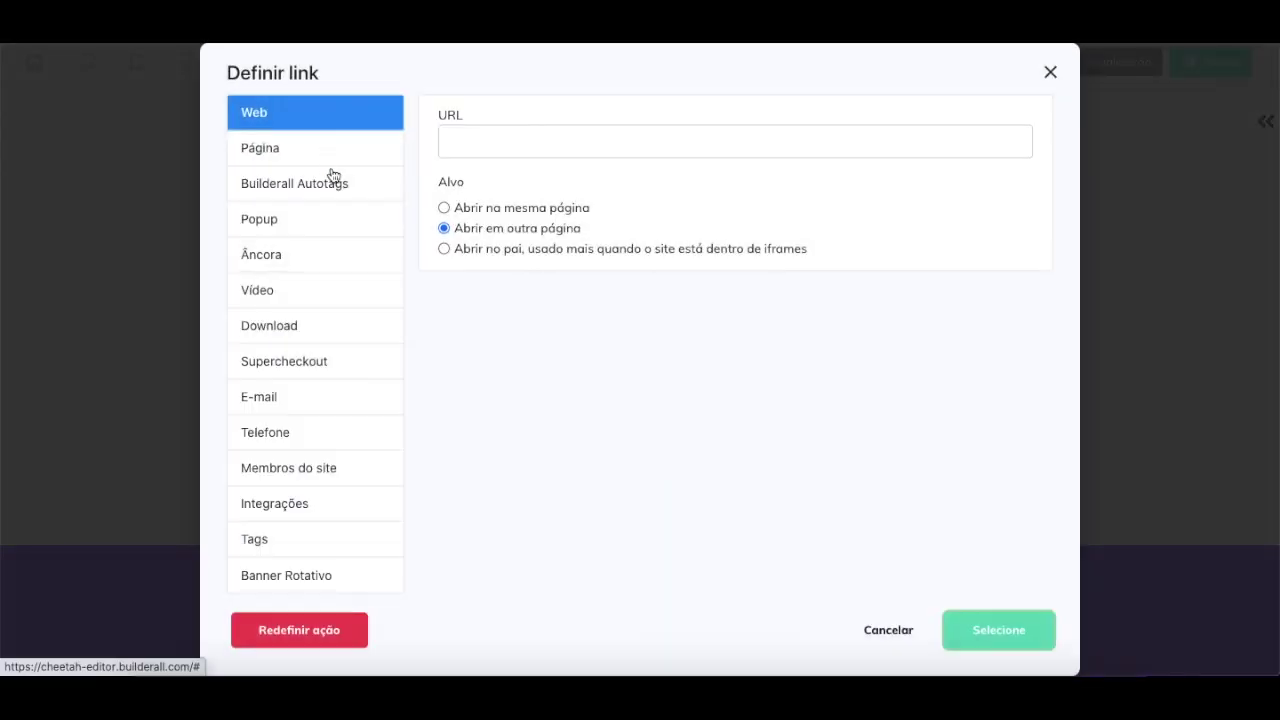
left_click(304, 507)
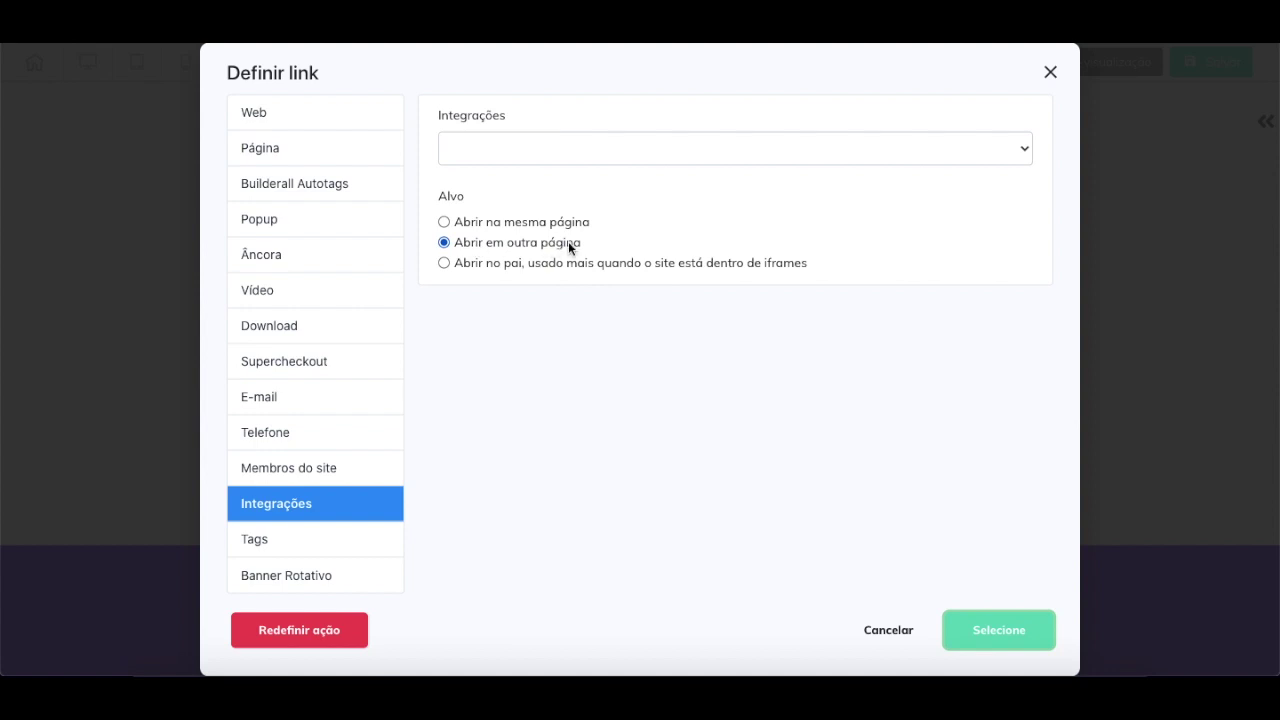
left_click(531, 146)
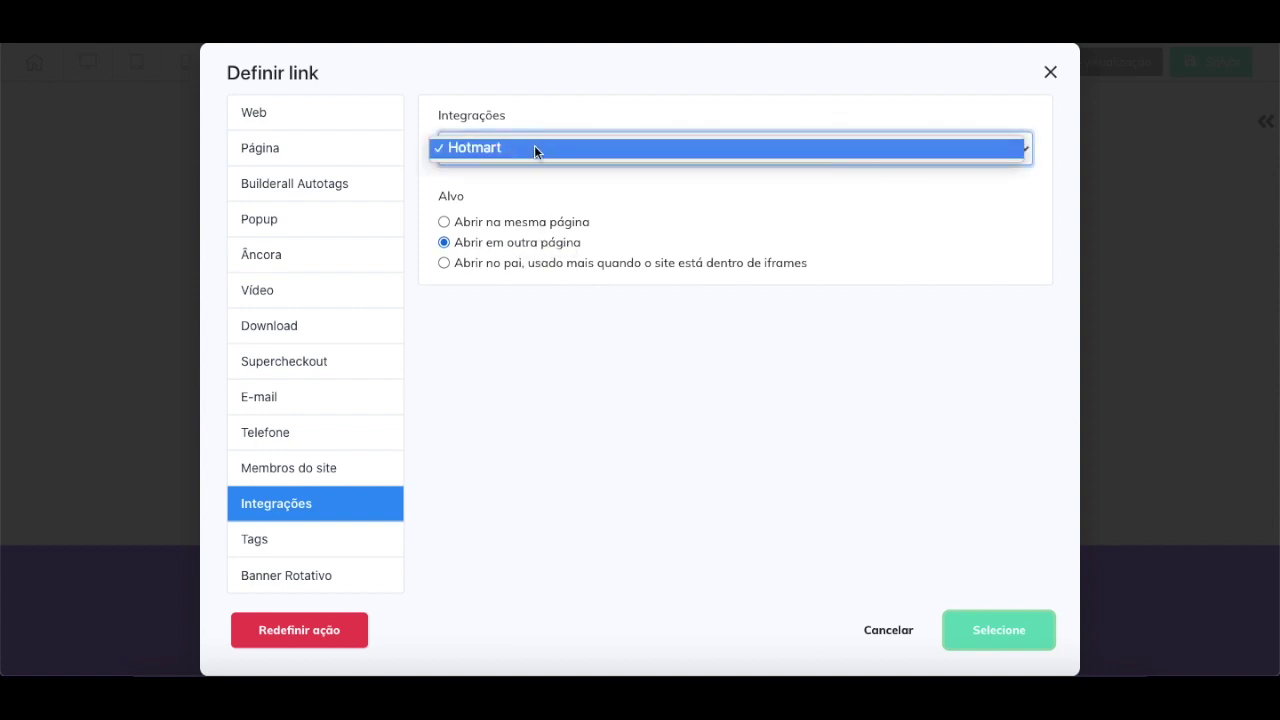
left_click(472, 151)
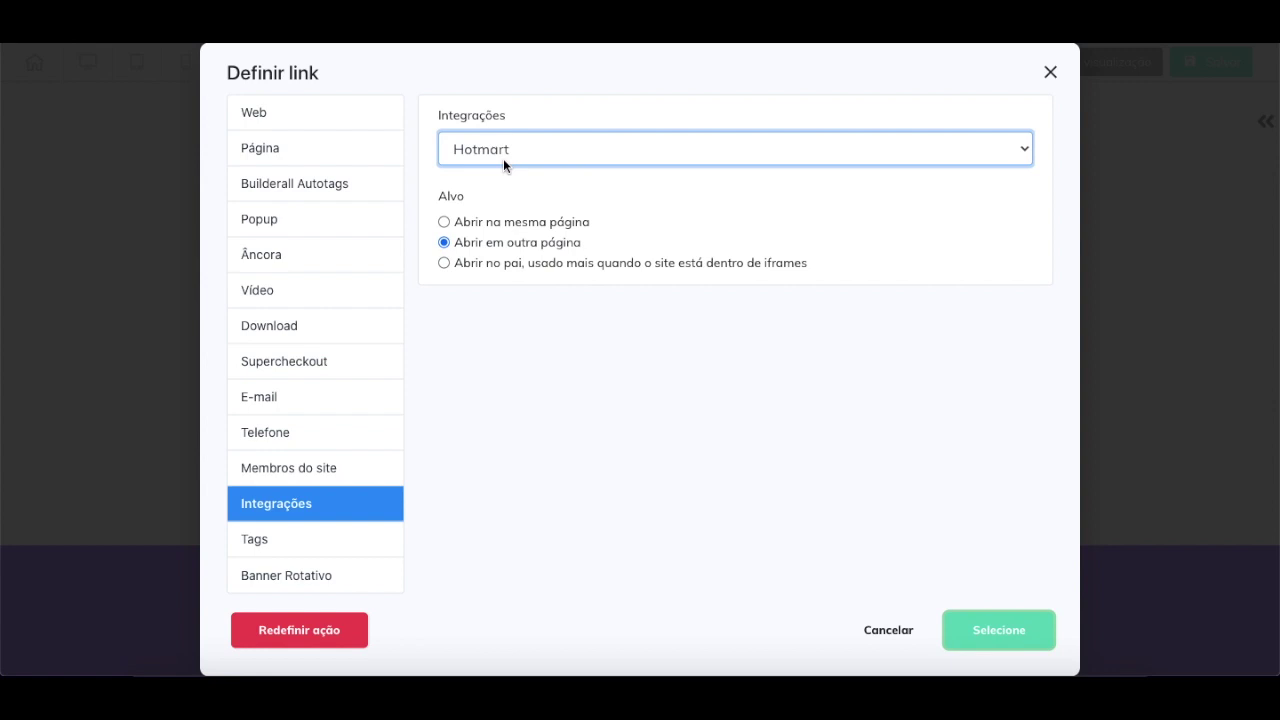
left_click(1000, 630)
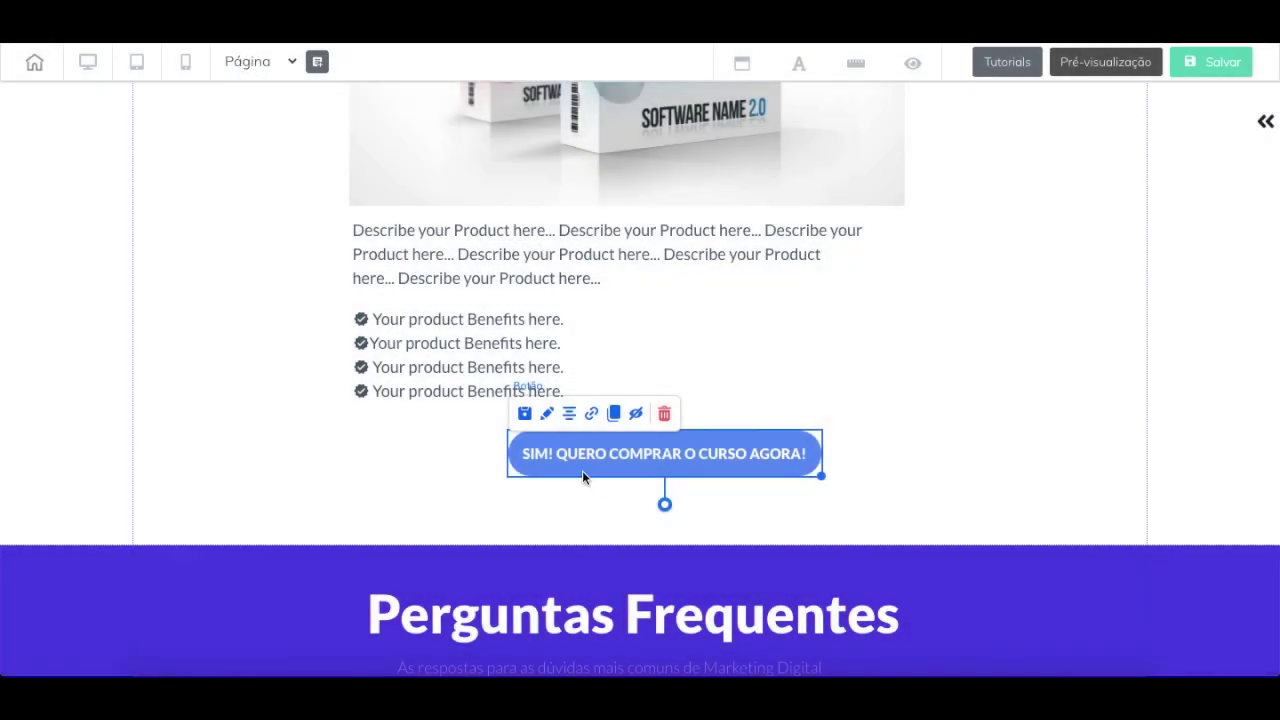
left_click(591, 413)
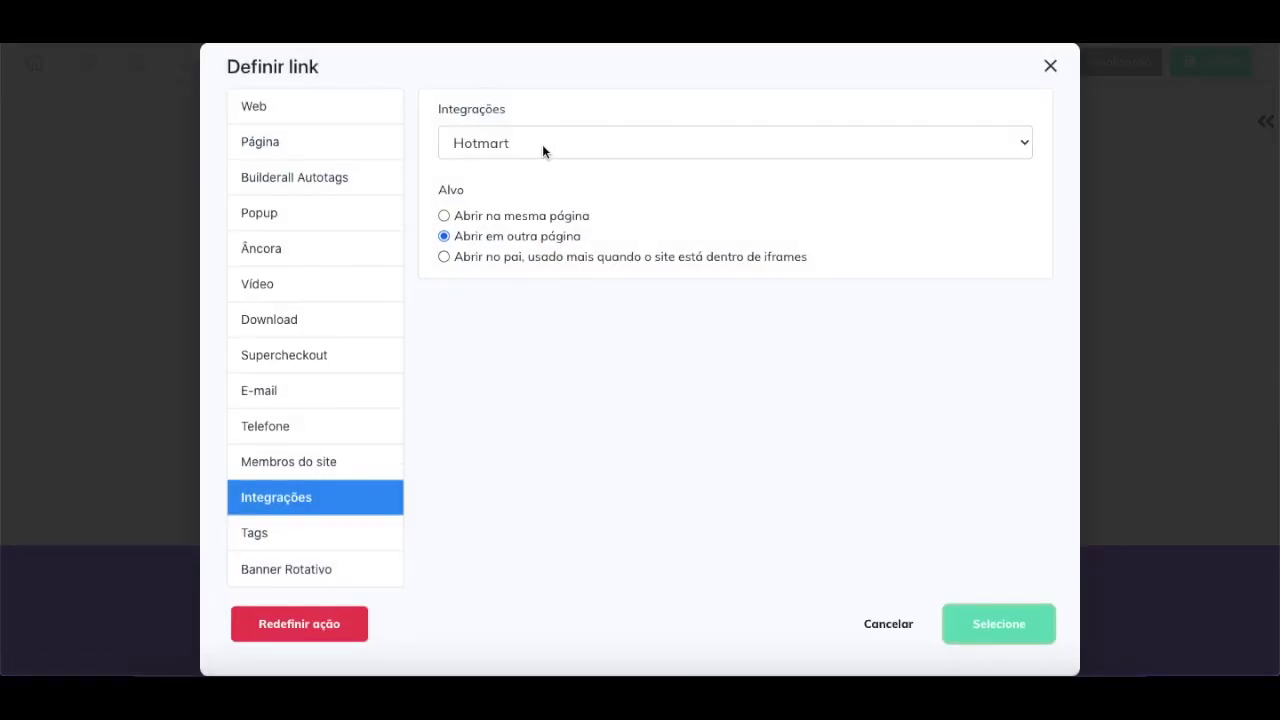
left_click(995, 632)
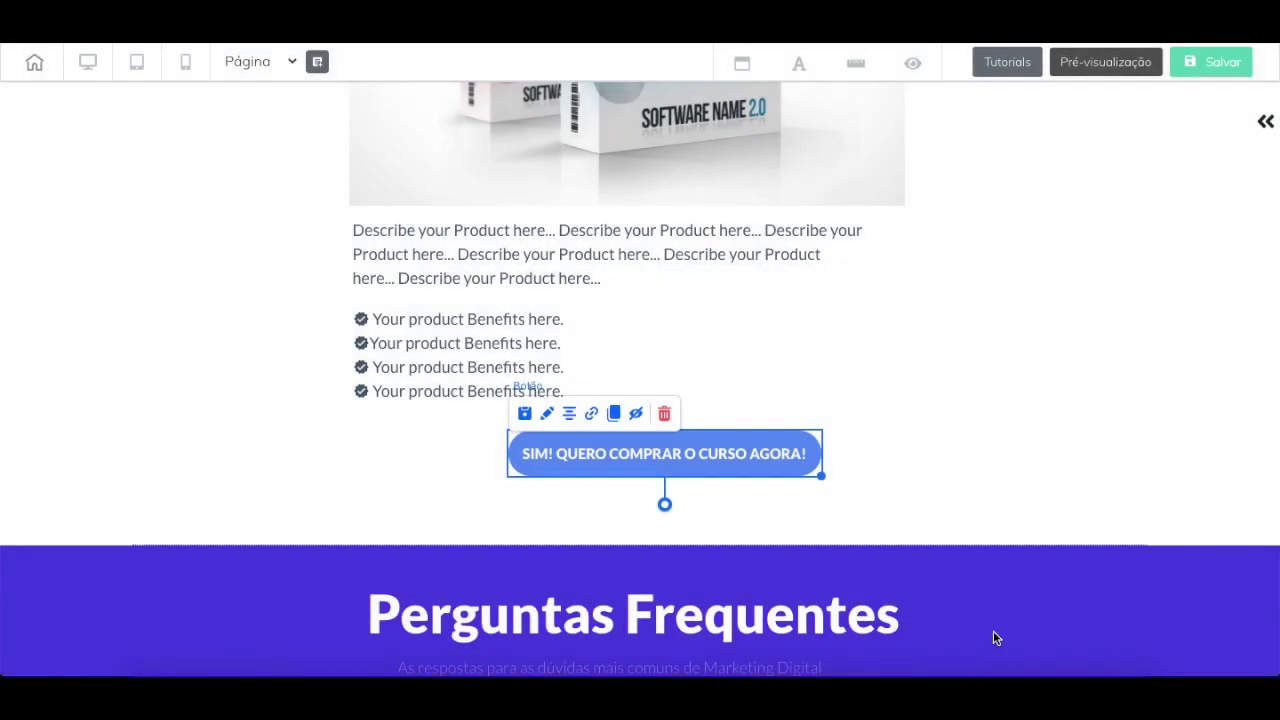
Slightly widen the "ACESSE O CURSO AQUI! (LOGIN)" button beside the page title
scroll(921, 464, "up", 2)
scroll(920, 471, "up", 1)
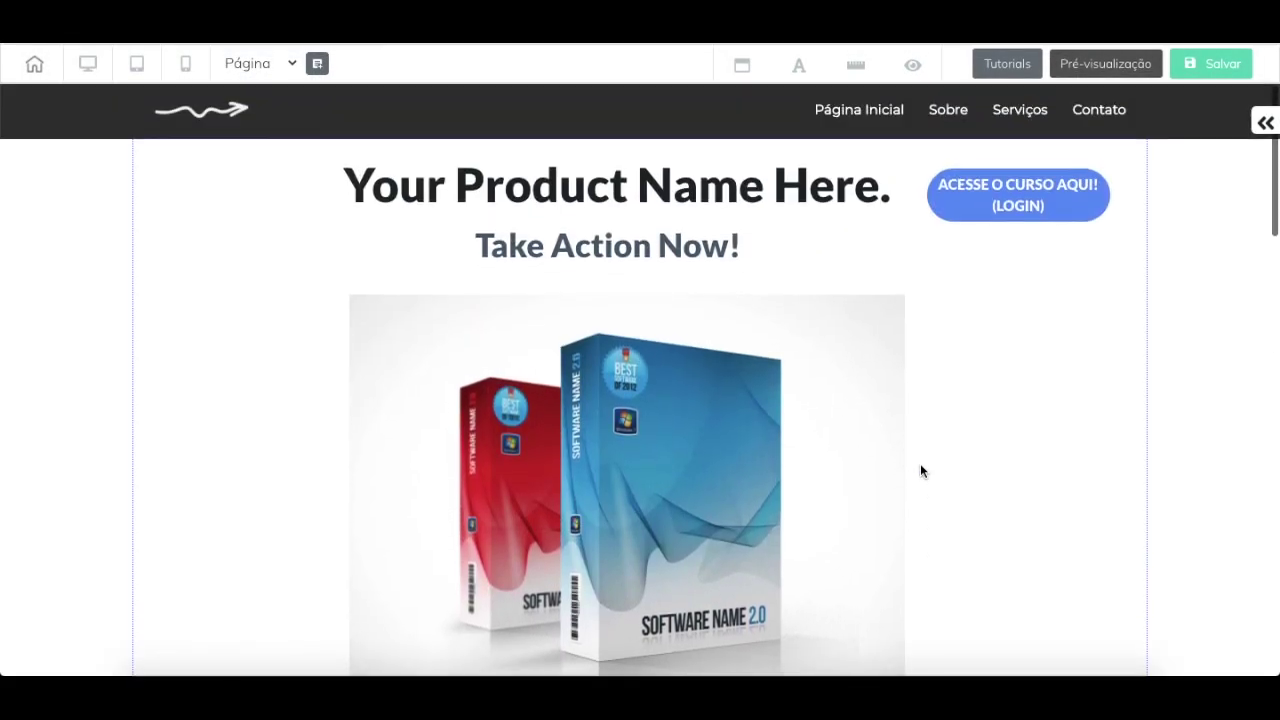
left_click(1051, 204)
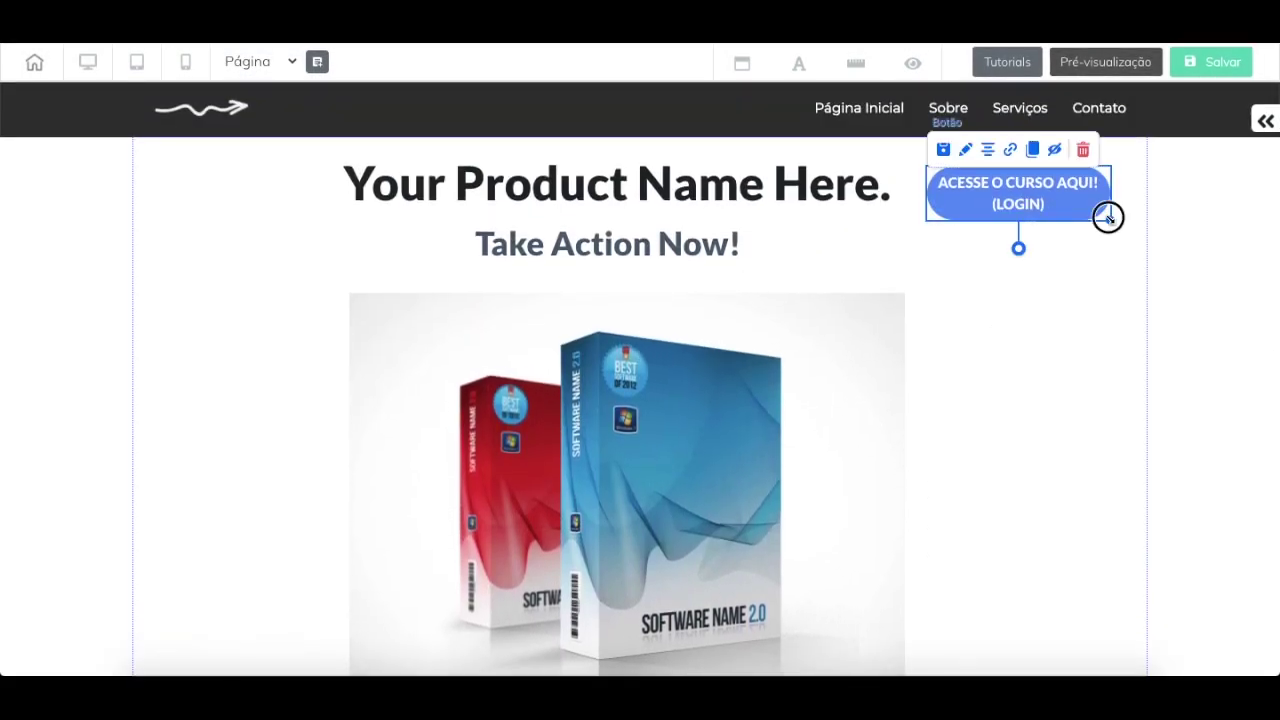
left_click_drag(1110, 218, 1129, 219)
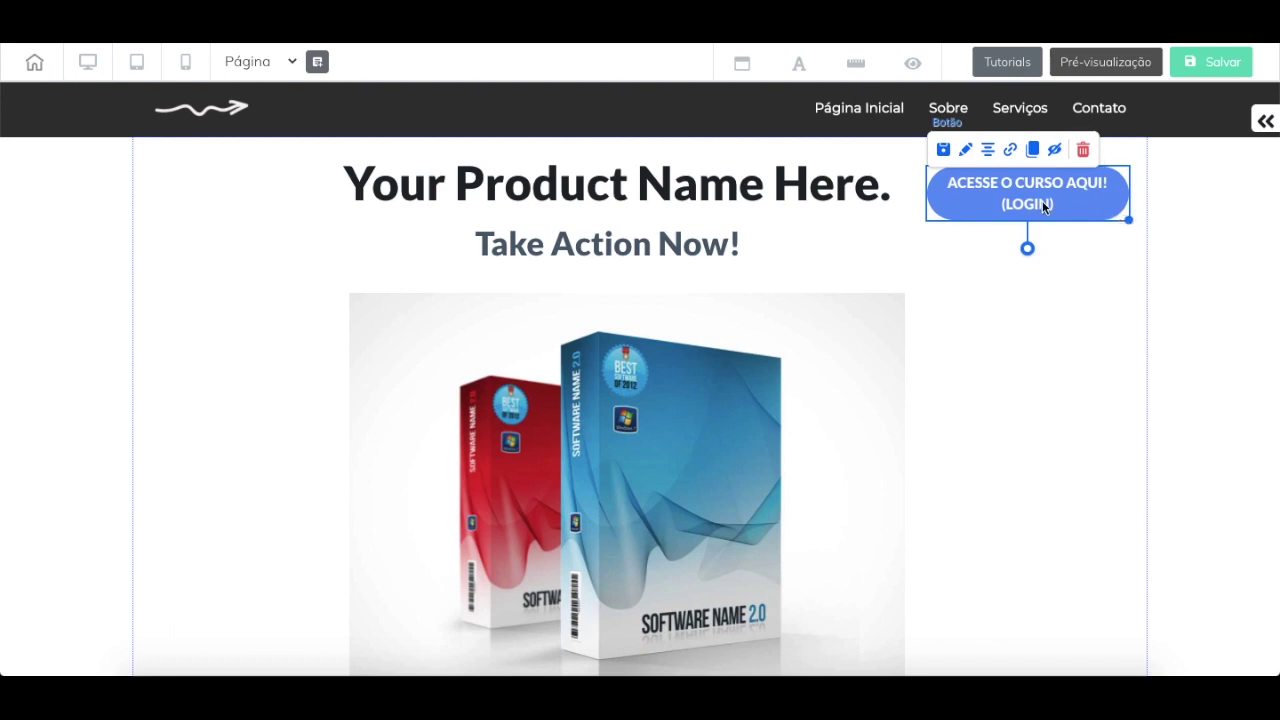
Set the login button's link to the site members action "Entrar" with "Área de Membros (Manual/Pagamento)" enabled
left_click(1010, 150)
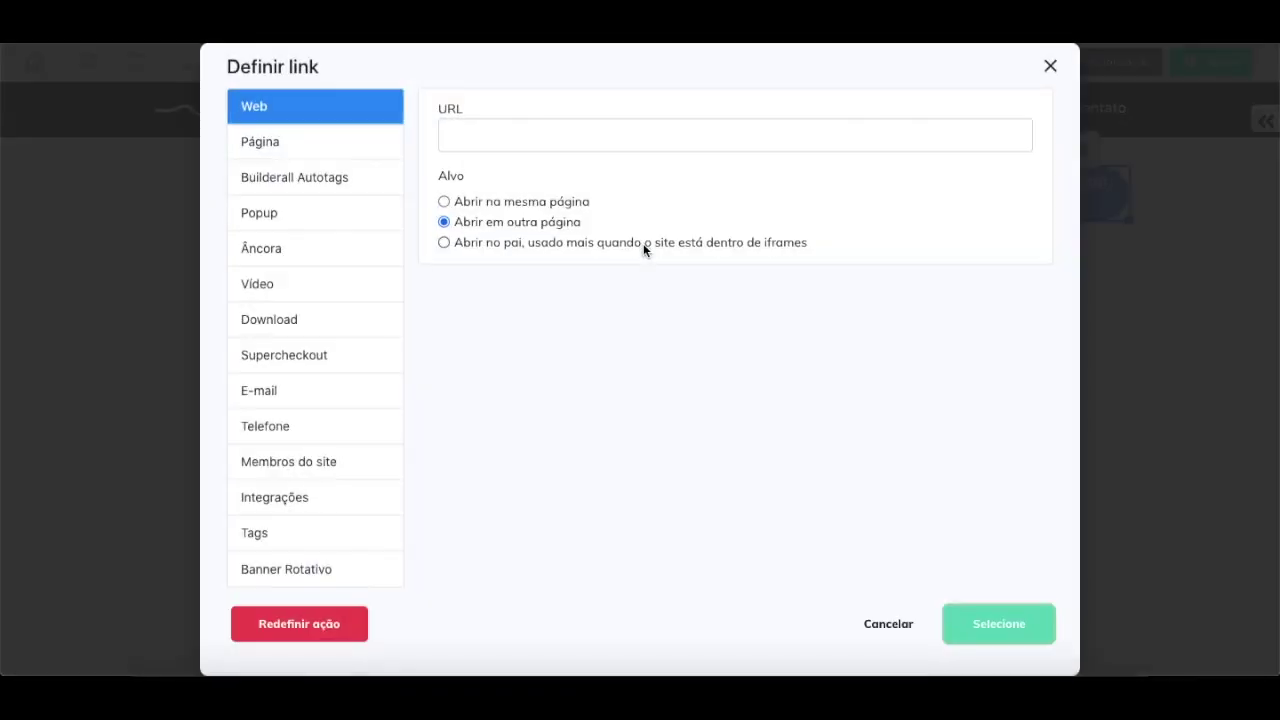
left_click(335, 470)
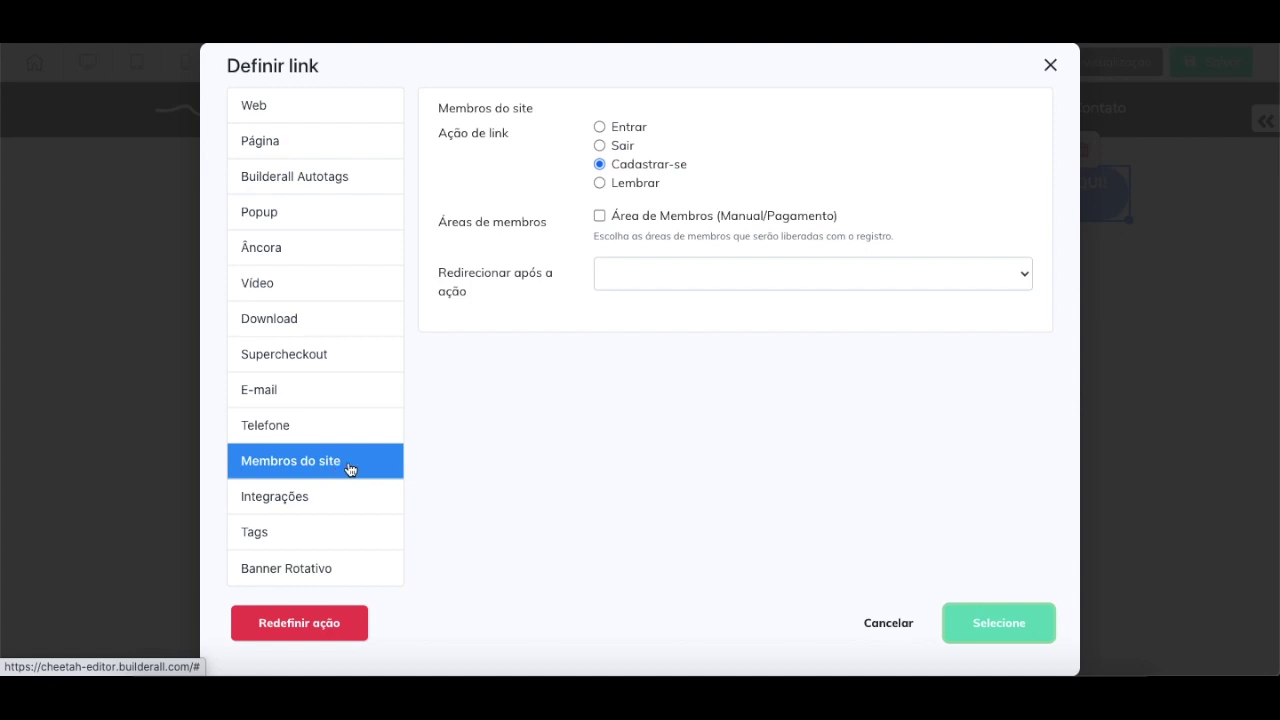
mouse_move(433, 135)
left_mouse_down()
mouse_move(500, 129)
mouse_move(433, 133)
left_mouse_up()
triple_click(438, 136)
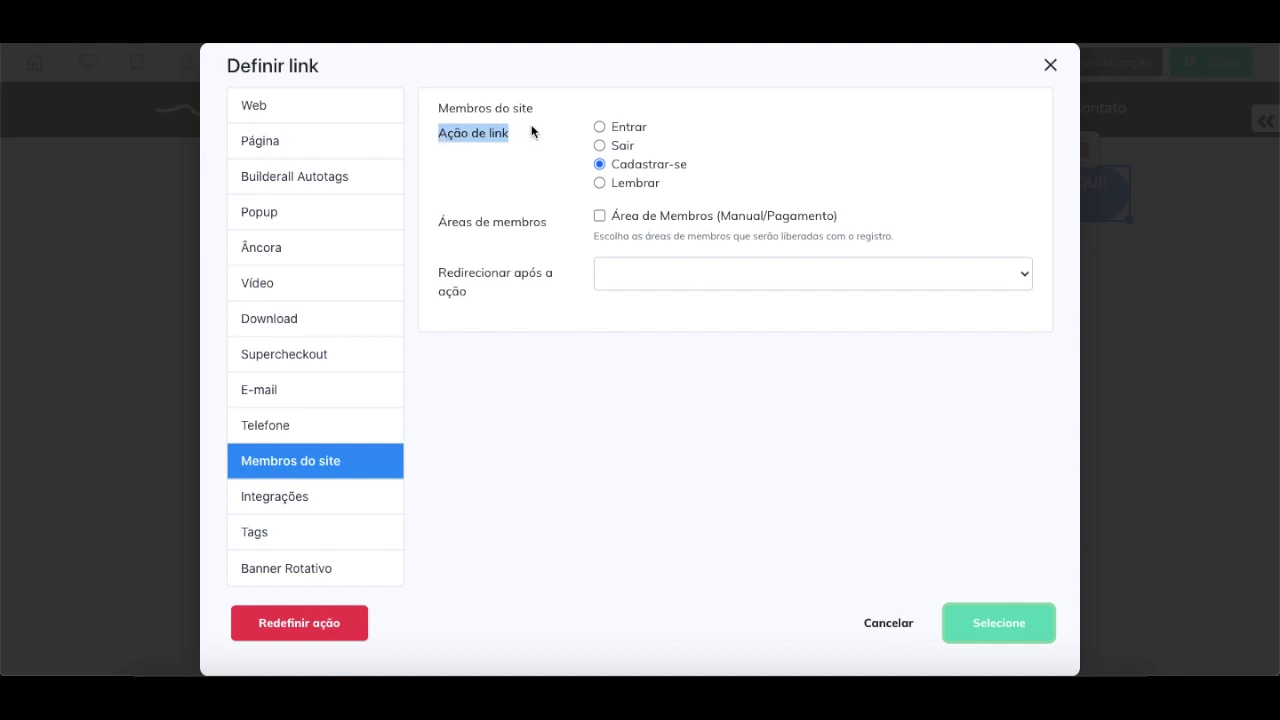
left_click(599, 128)
left_click(599, 217)
left_click_drag(608, 216, 840, 214)
left_click(652, 219)
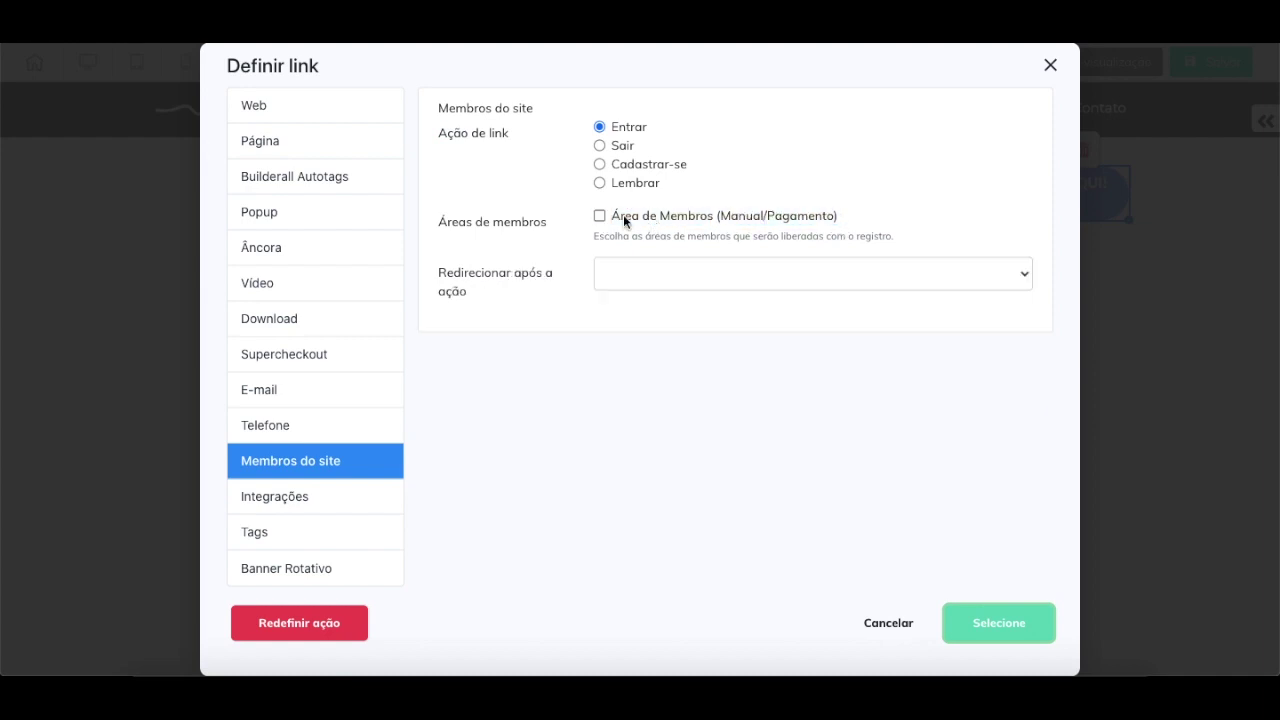
left_click(616, 216)
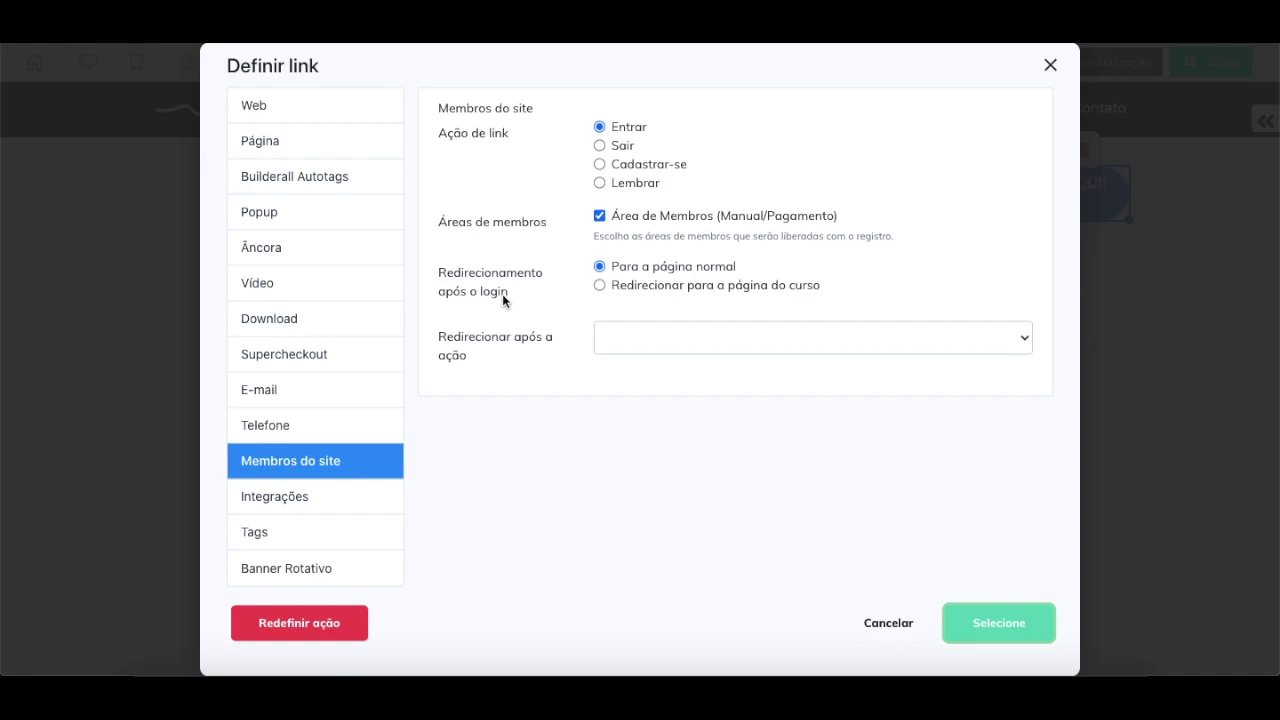
left_click(600, 287)
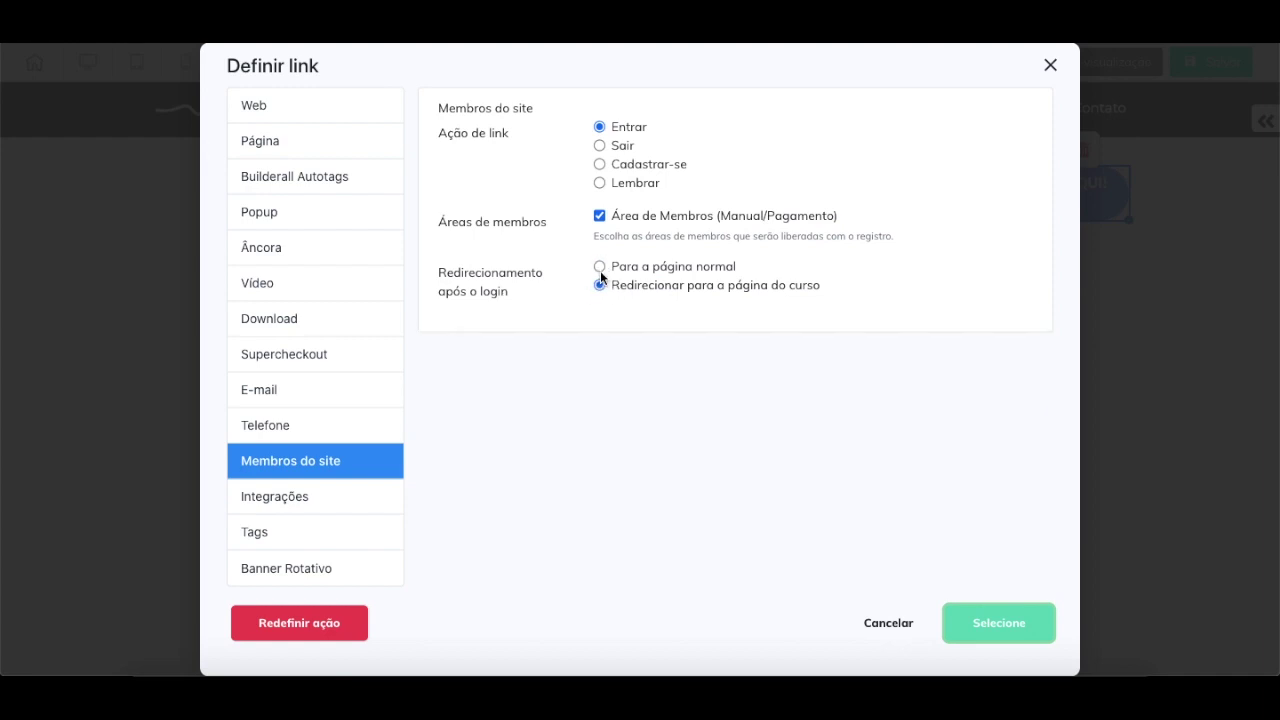
left_click(600, 267)
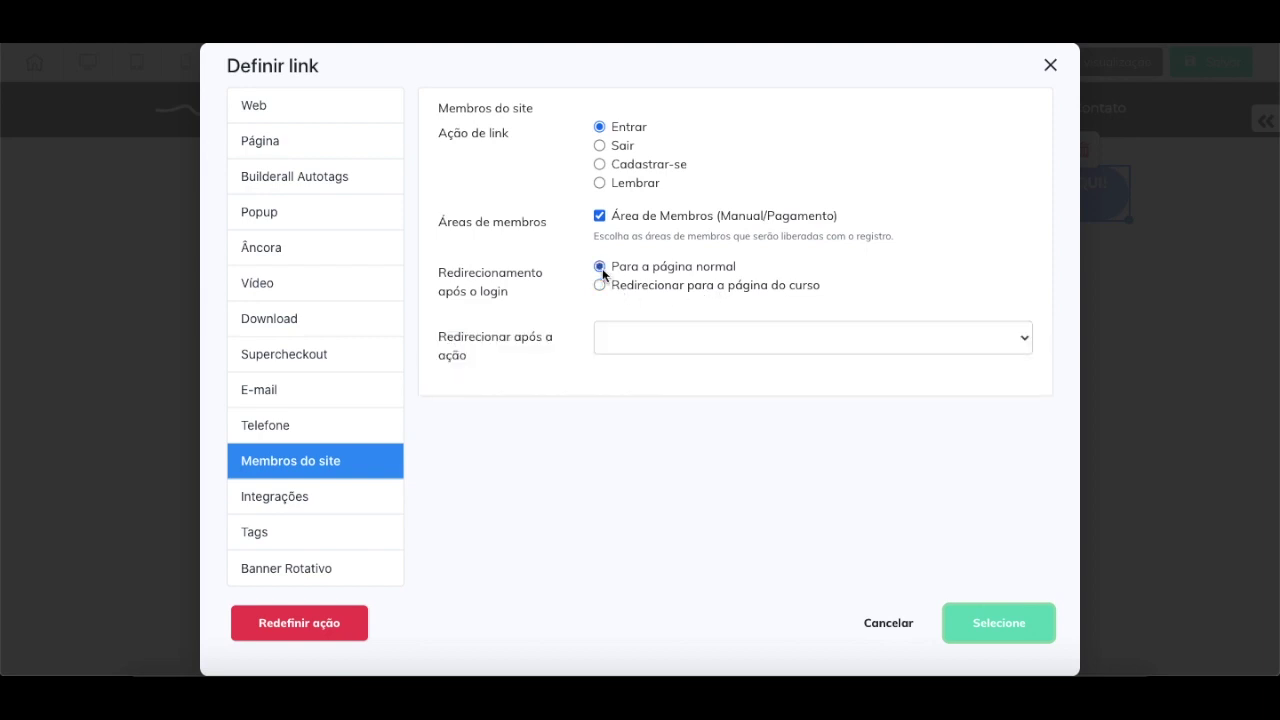
left_click(603, 341)
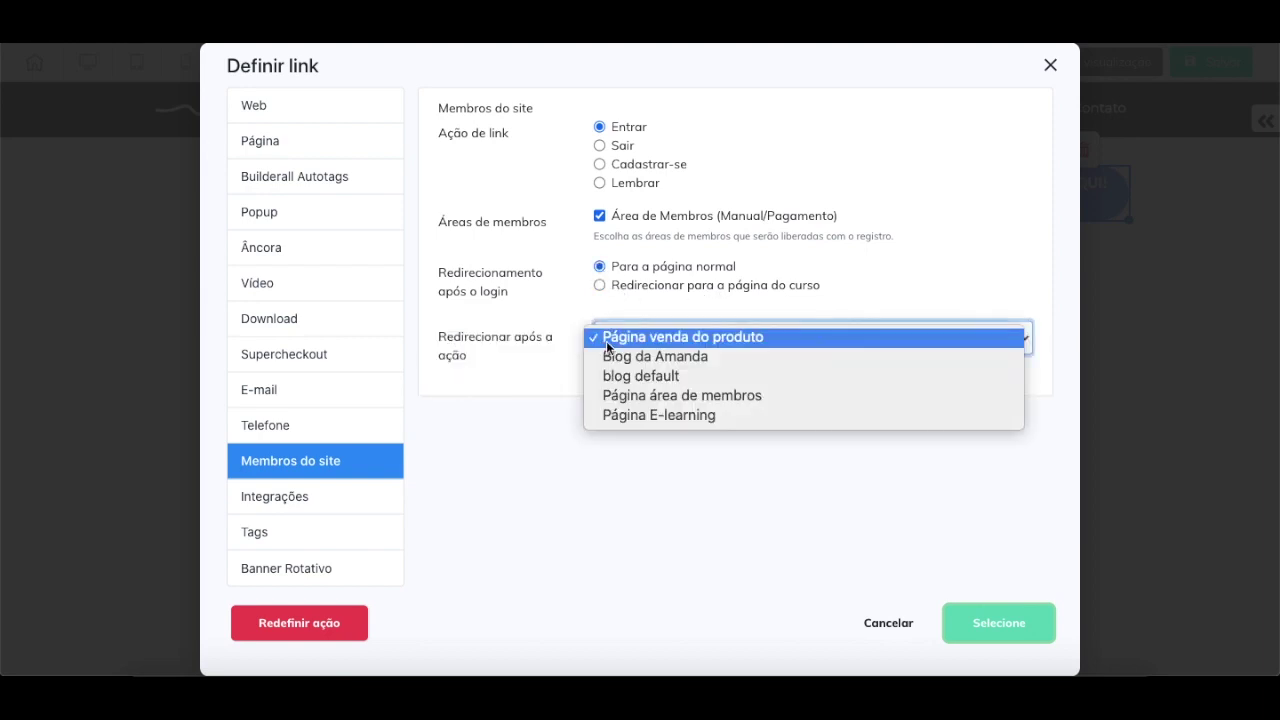
left_click(533, 347)
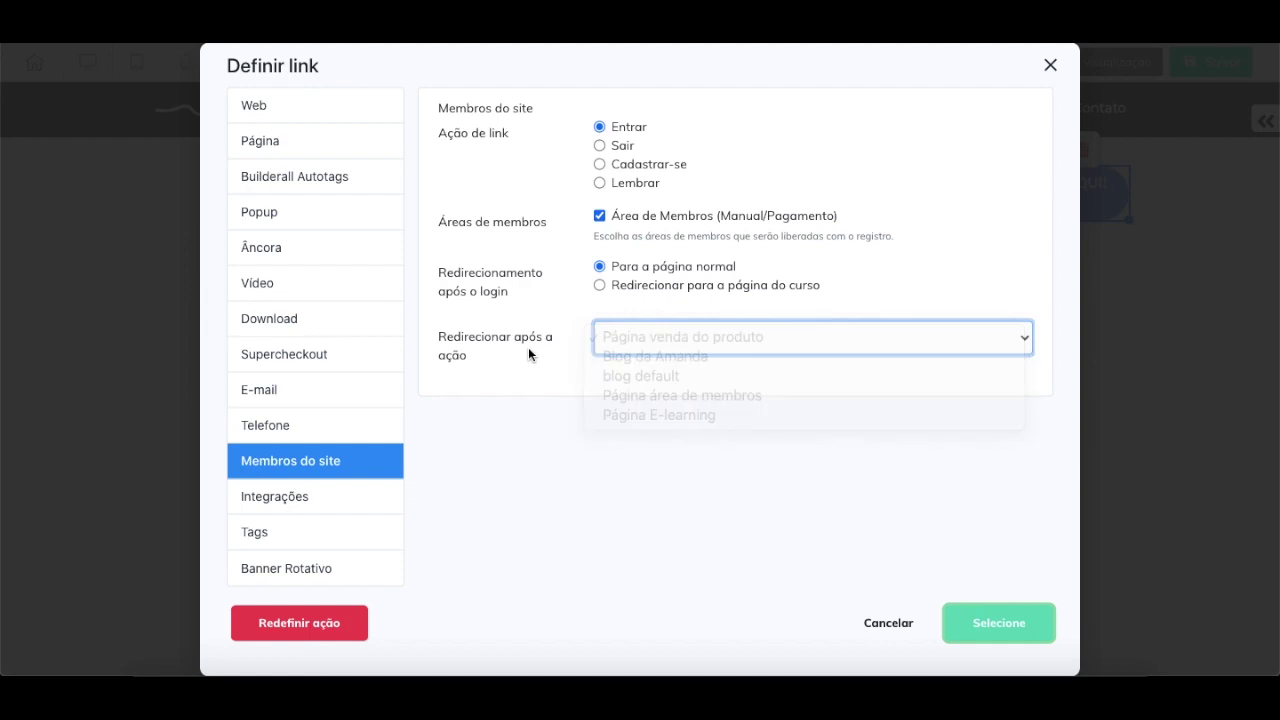
Set the login button's post-login redirect to "Redirecionar para a página do curso" and save the link
left_click(600, 285)
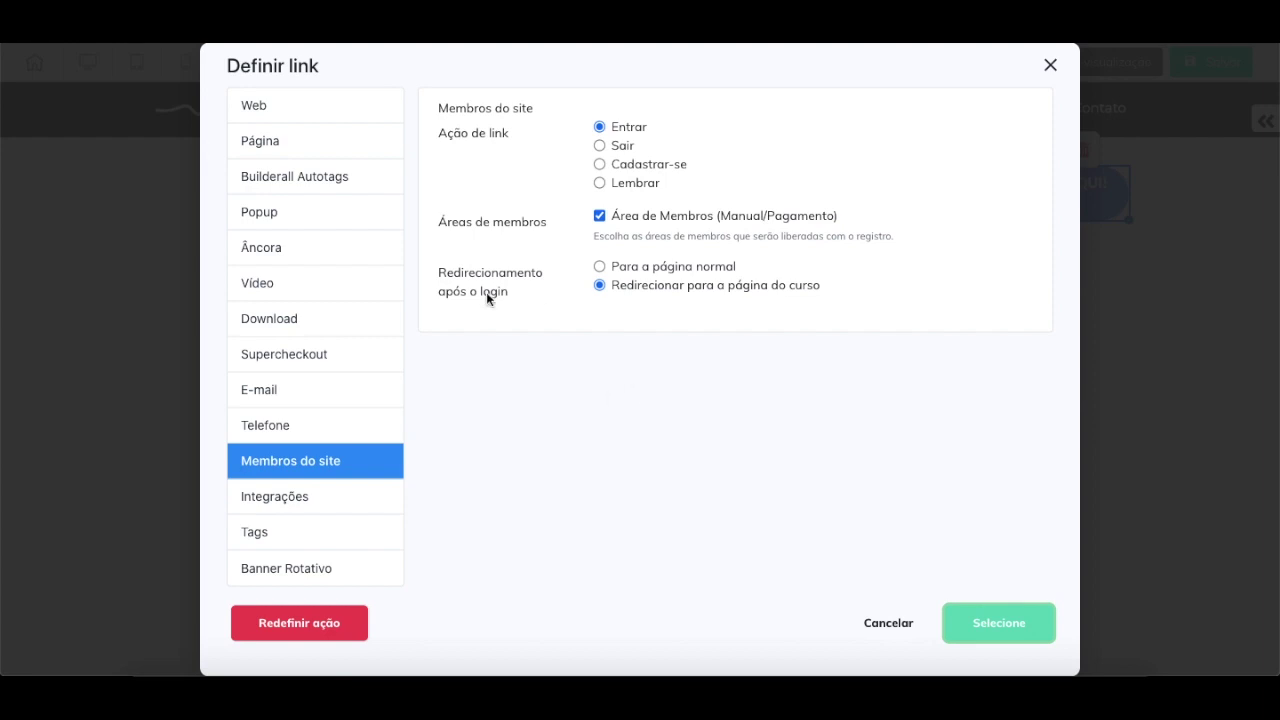
left_click_drag(822, 285, 614, 289)
left_click(598, 286)
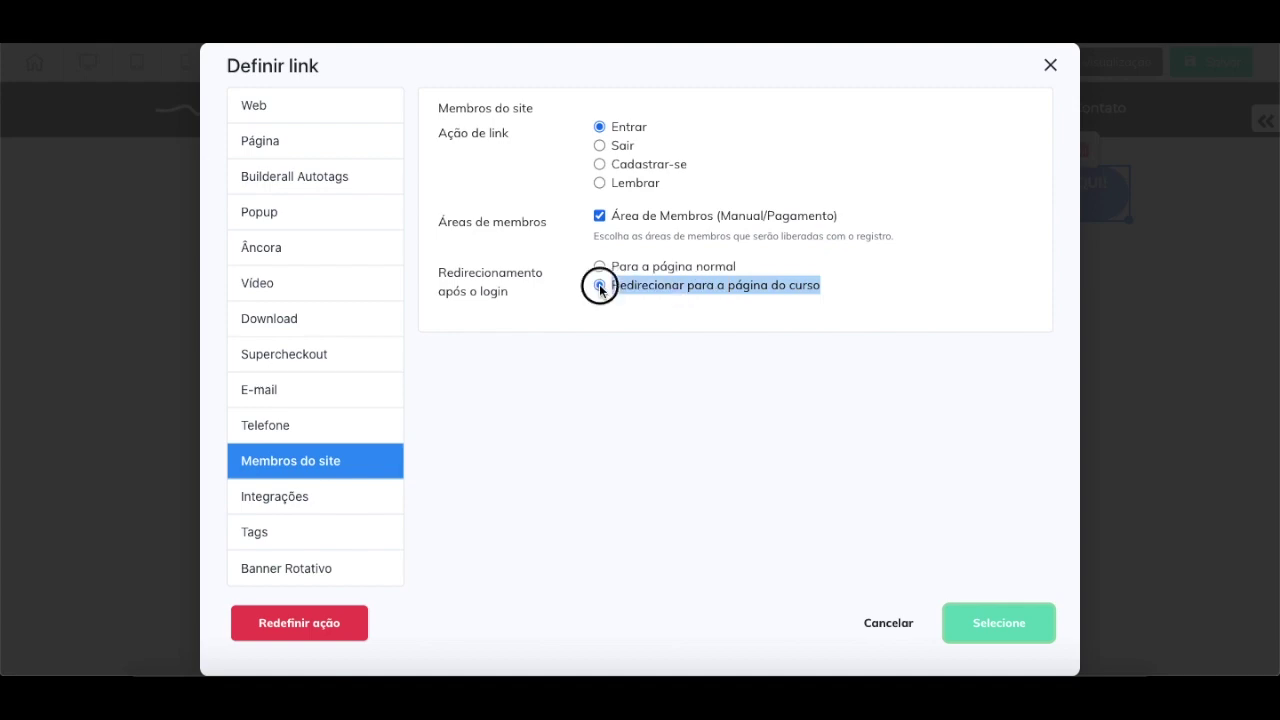
left_click(984, 621)
left_click(998, 488)
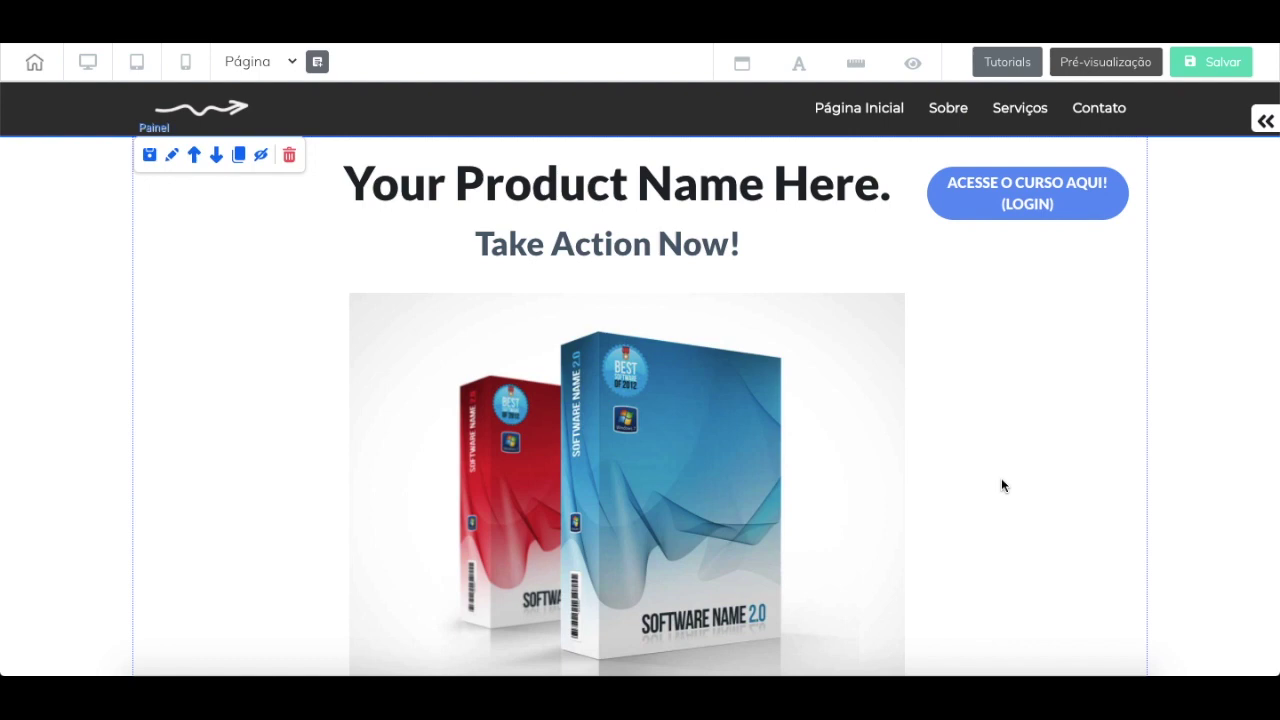
Save the edited sales page, exit the editor and republish the site
left_click(1214, 61)
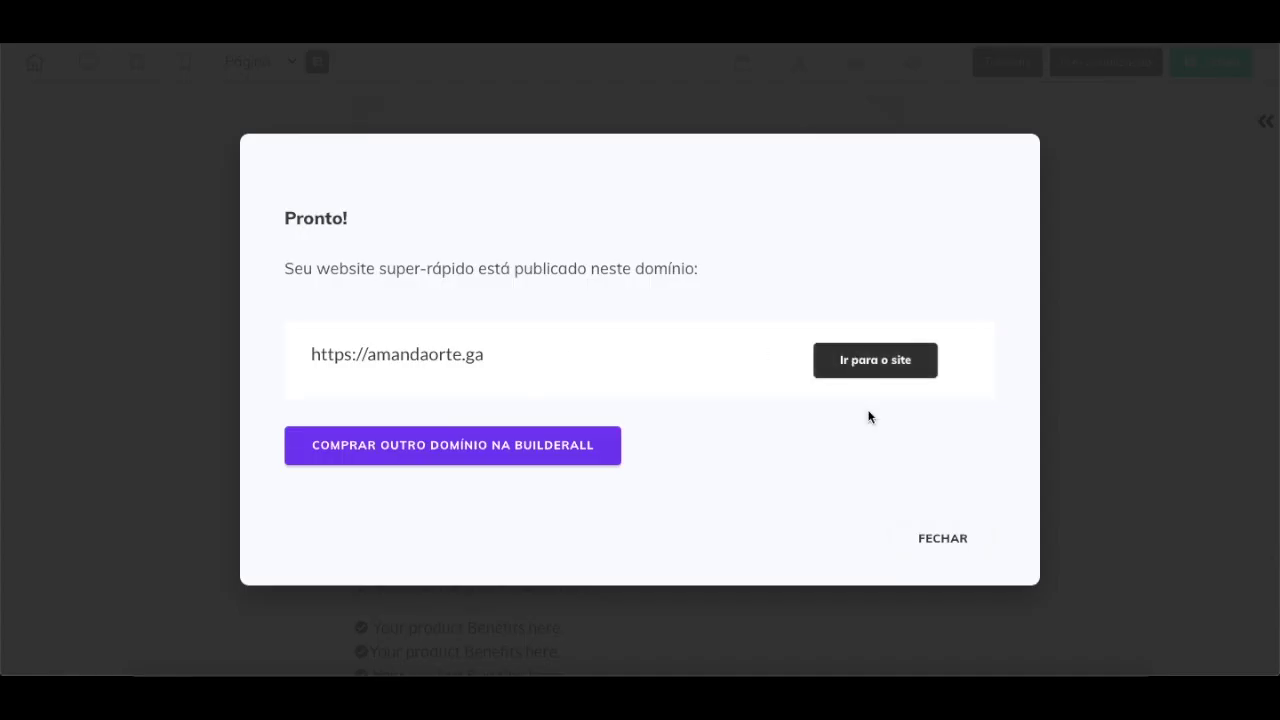
left_click(948, 548)
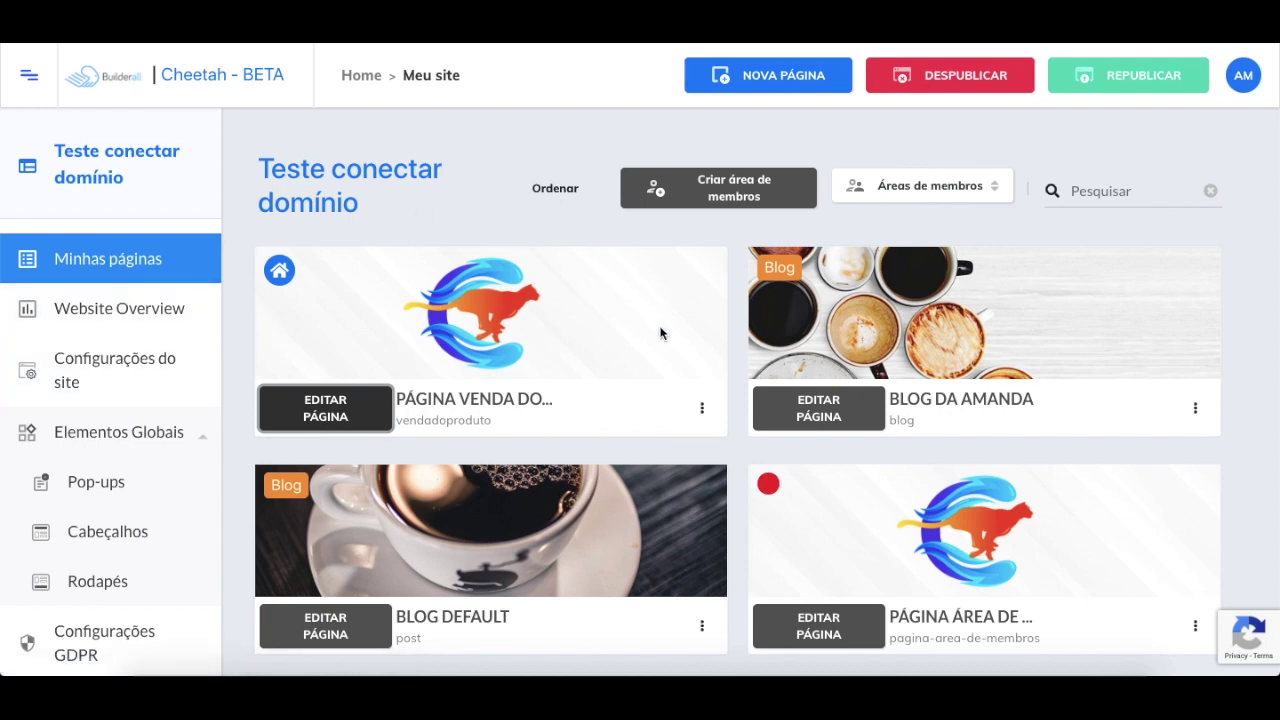
left_click(1102, 87)
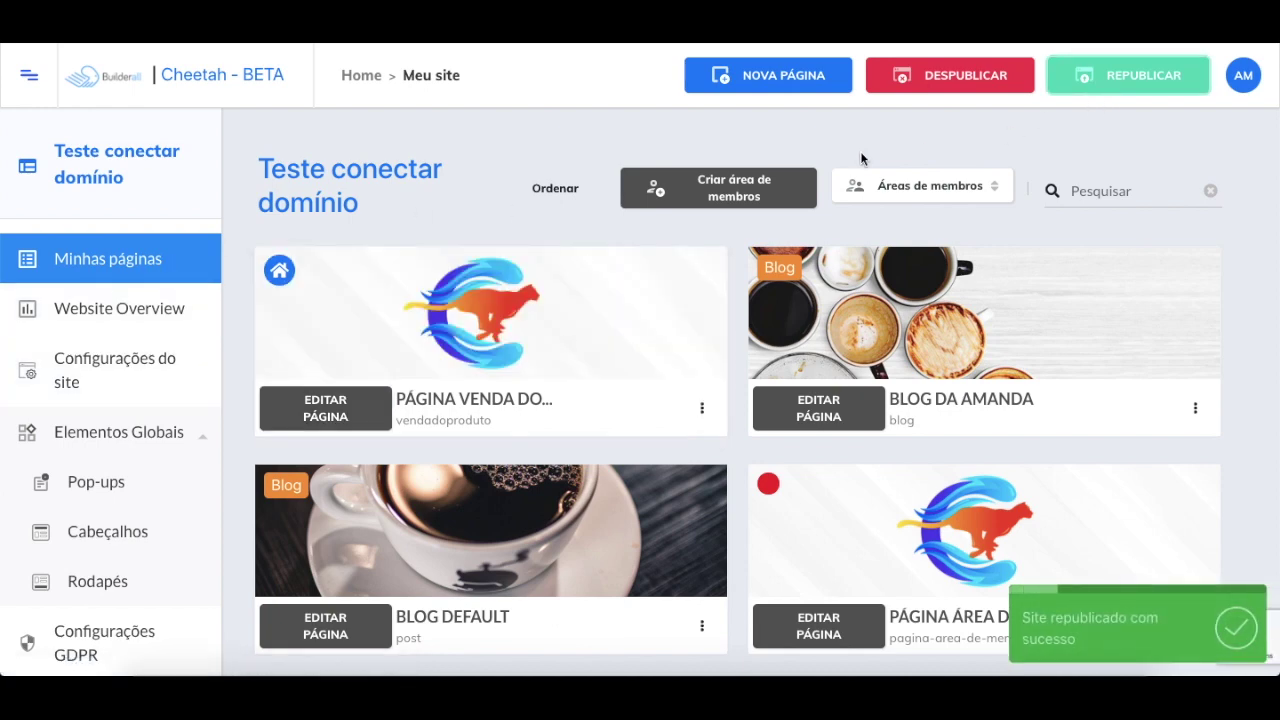
Open the published "vendadoproduto" page and test its "SIM! QUERO COMPRAR O CURSO AGORA!" button
left_click(705, 415)
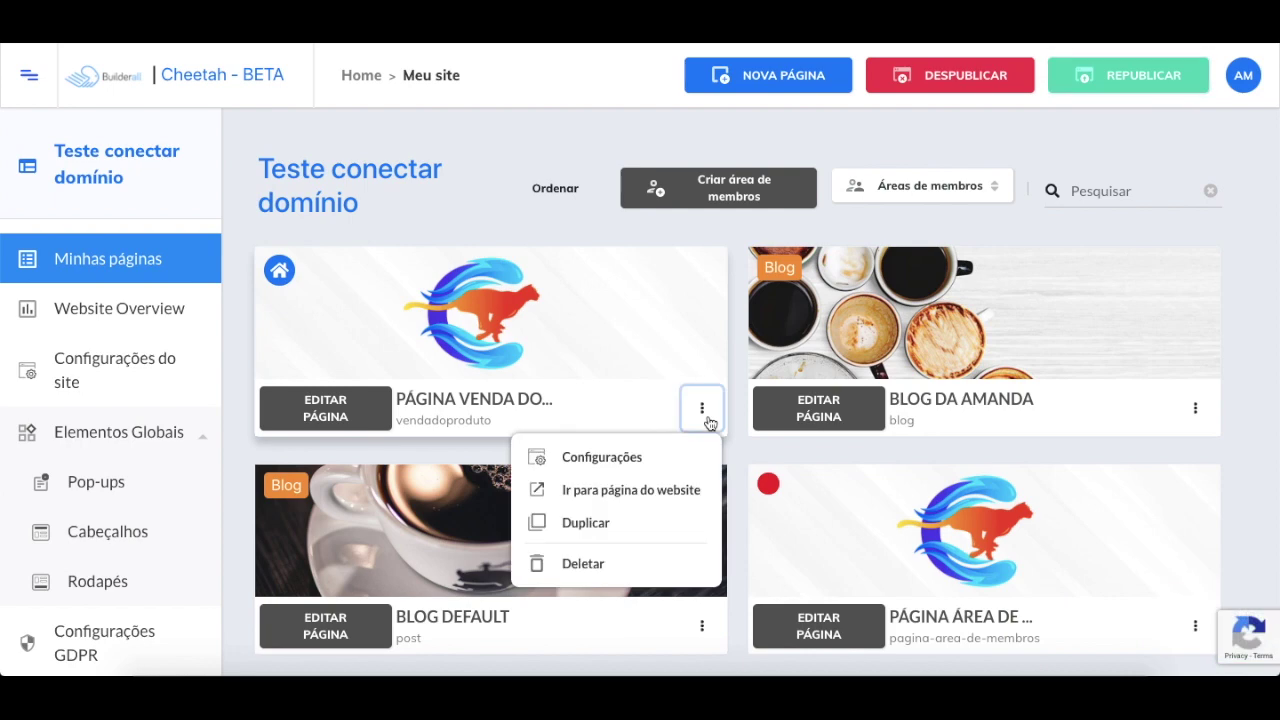
left_click(628, 502)
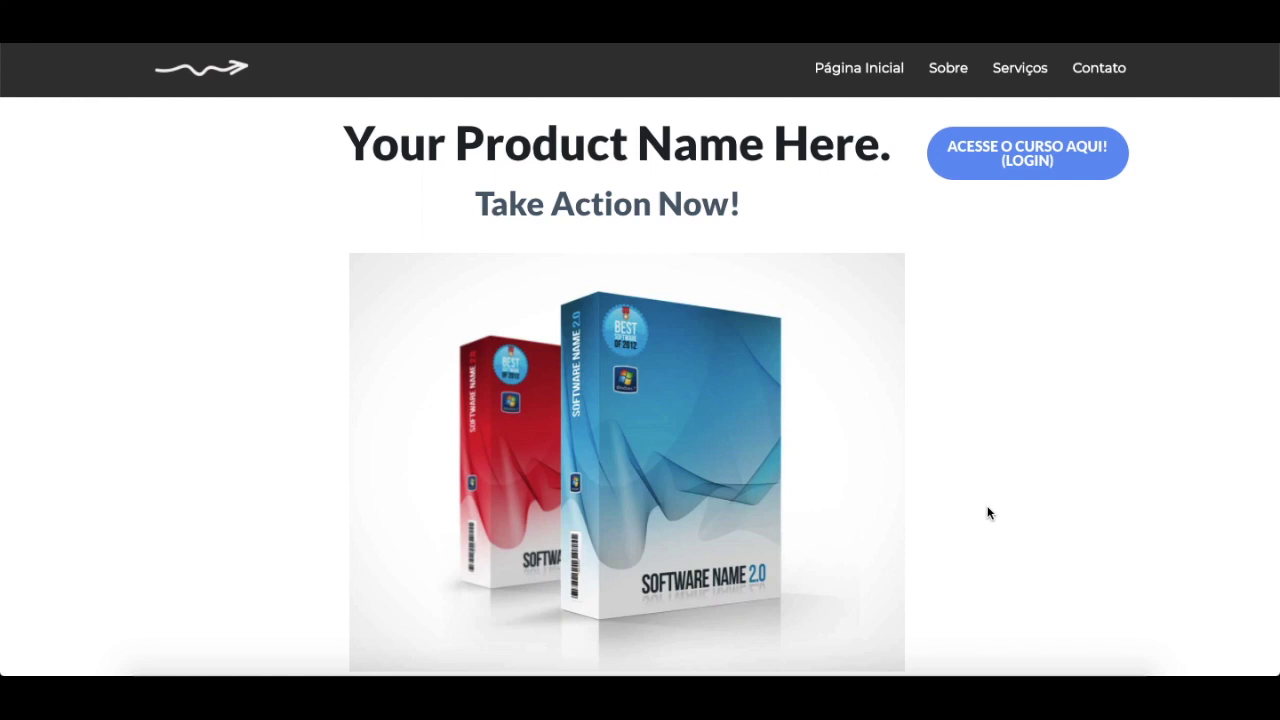
scroll(988, 513, "down", 2)
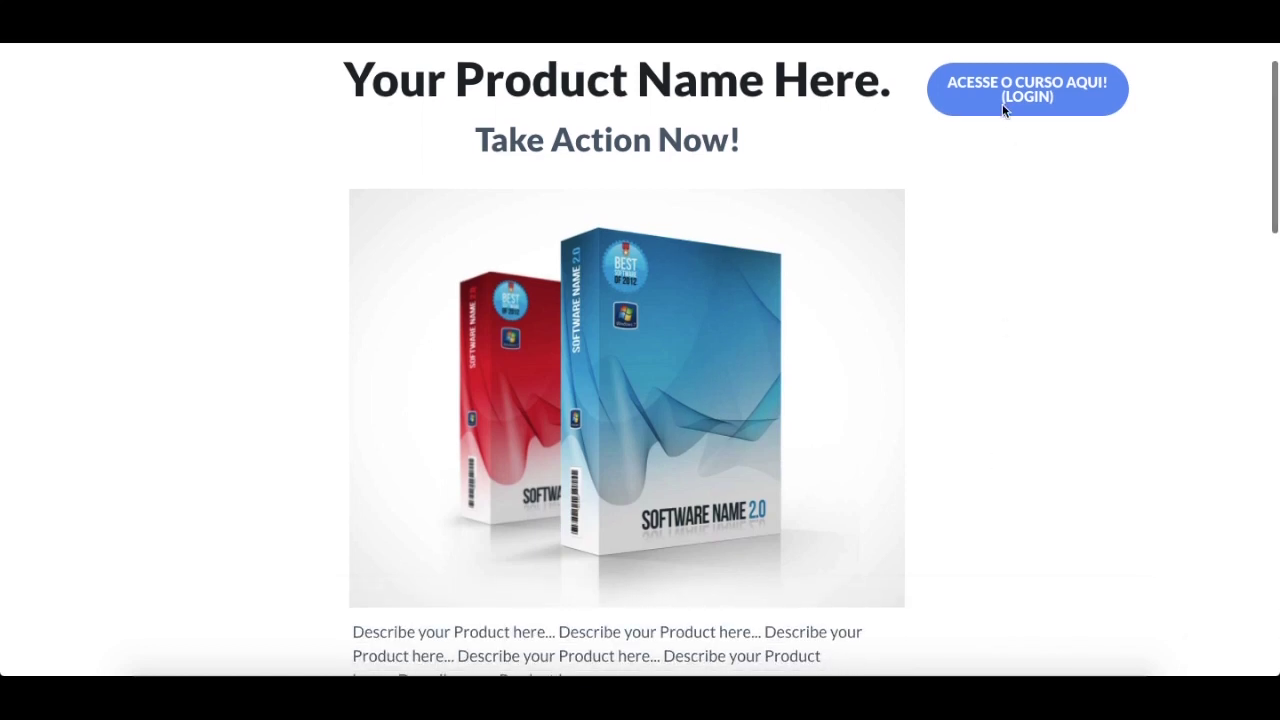
scroll(1010, 325, "down", 3)
scroll(660, 540, "down", 3)
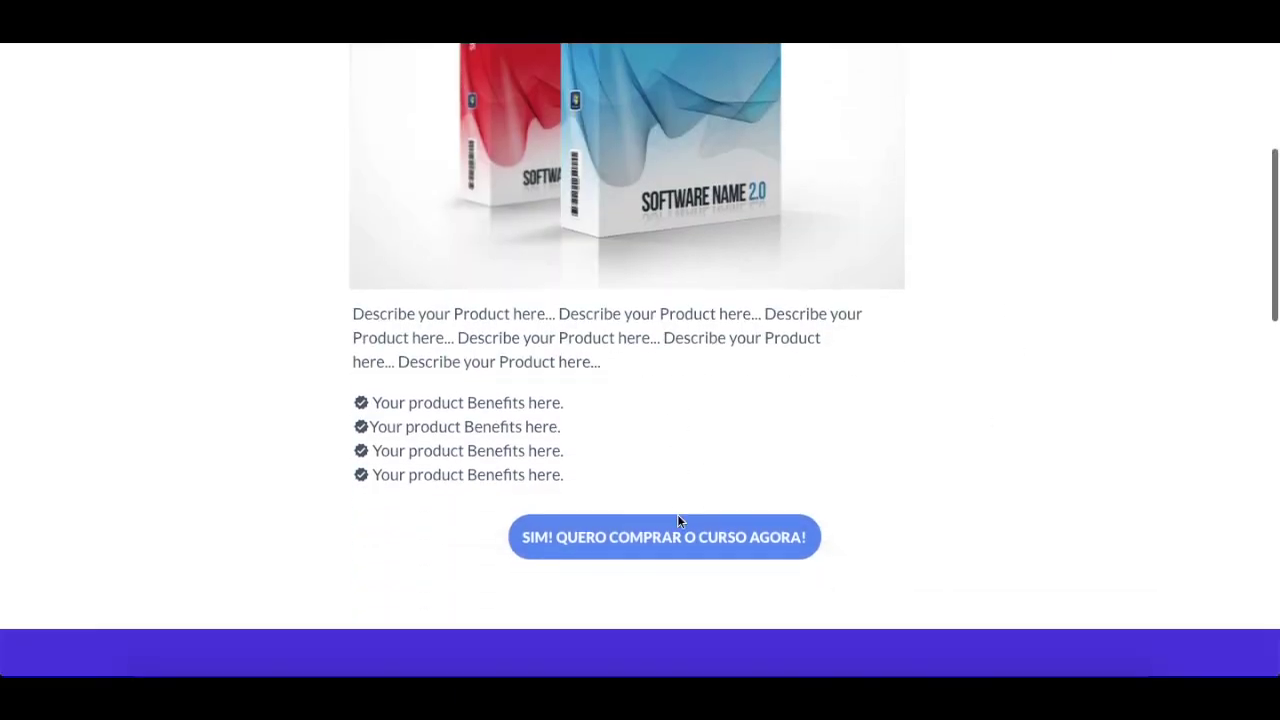
scroll(860, 454, "down", 1)
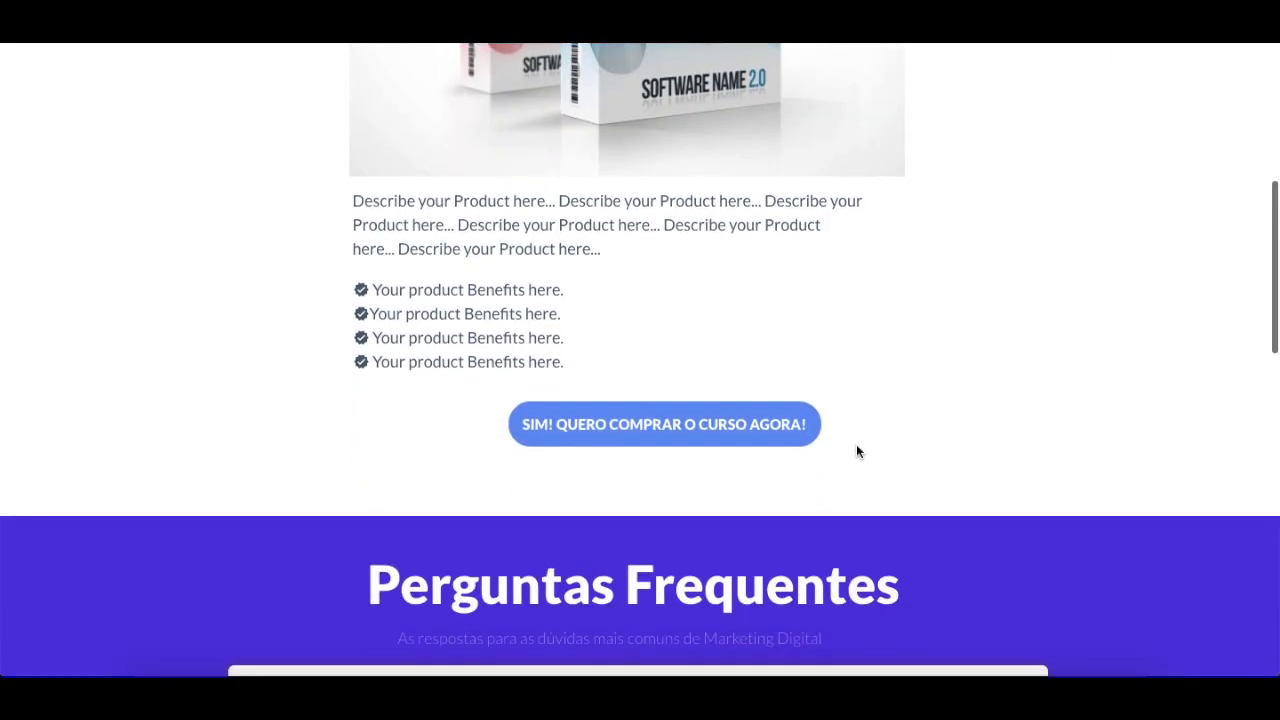
left_click(654, 428)
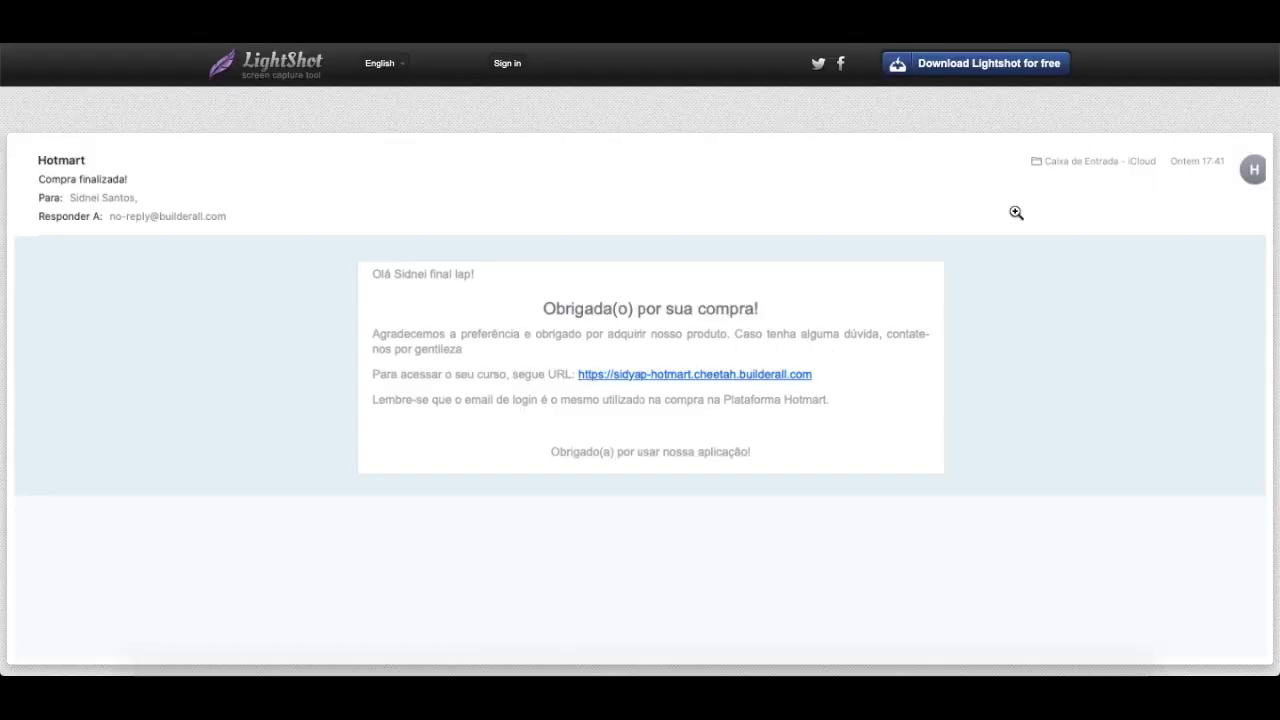
Review the captured buyer e-mails covering the completed purchase, members area welcome and Hotmart purchase approval
scroll(1016, 212, "down", 1)
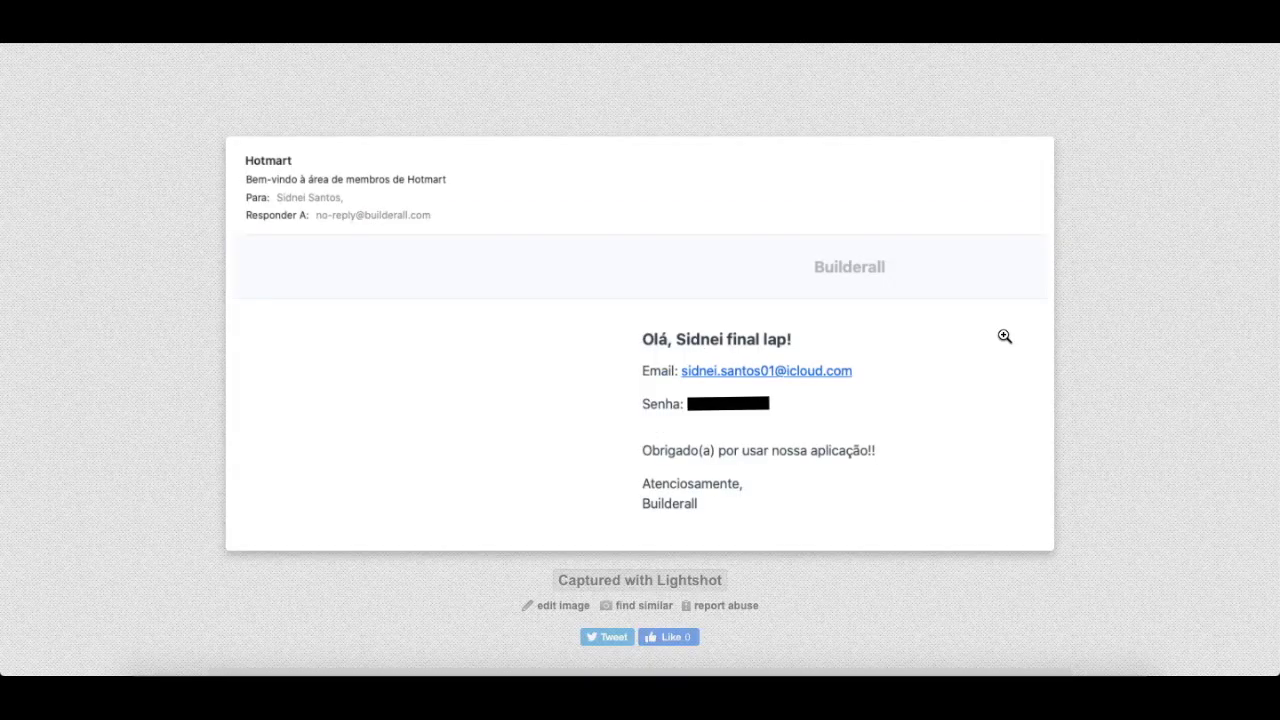
scroll(1004, 336, "down", 1)
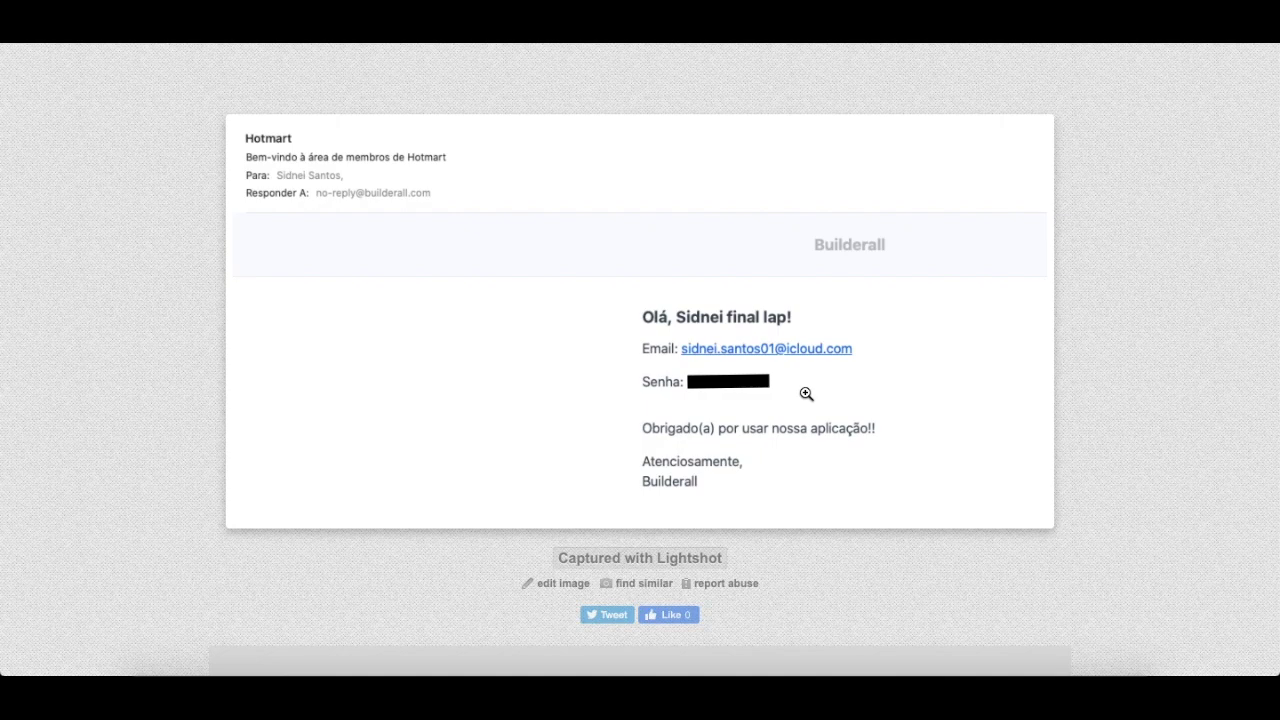
scroll(821, 433, "down", 2)
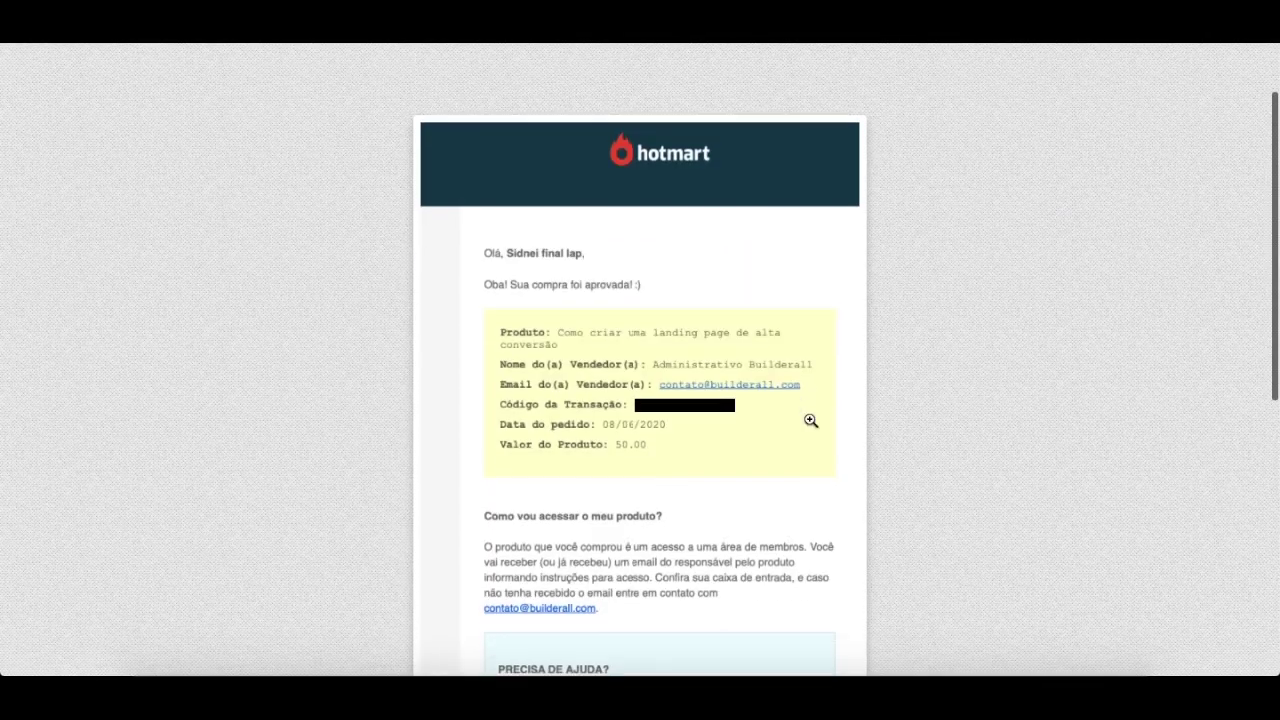
scroll(810, 420, "down", 2)
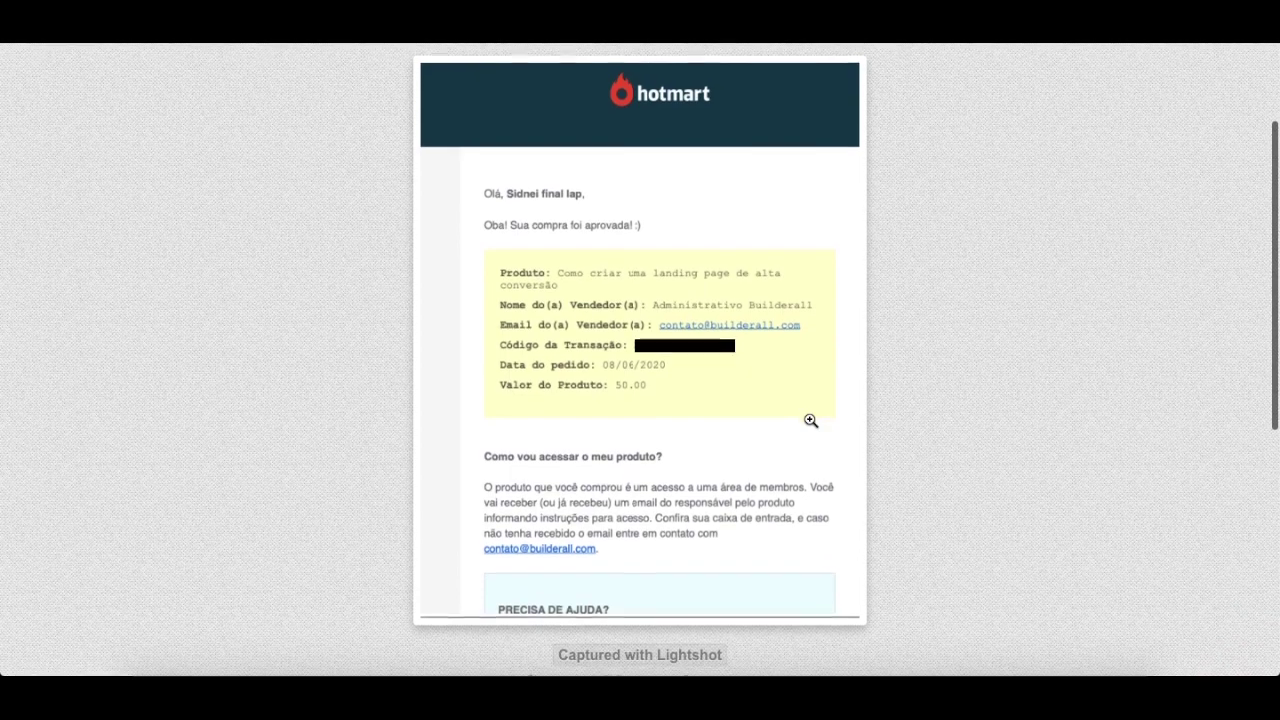
scroll(810, 420, "down", 1)
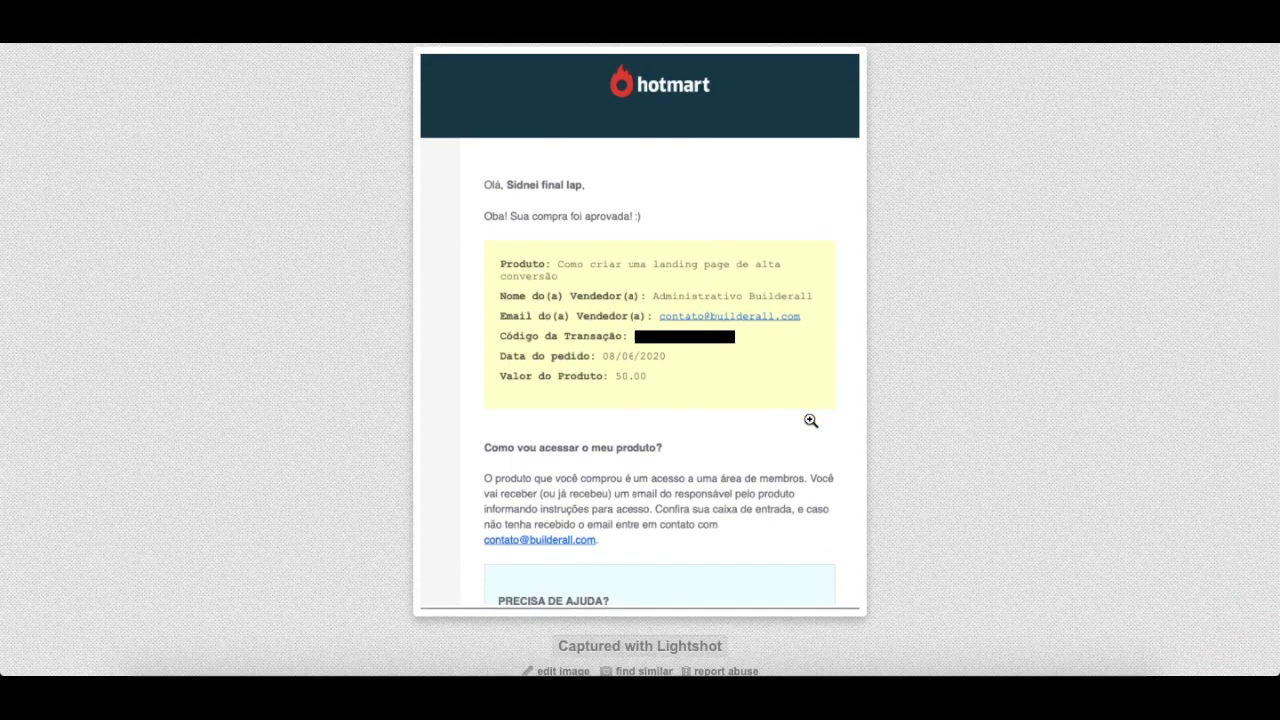
scroll(810, 420, "down", 2)
scroll(660, 384, "up", 1)
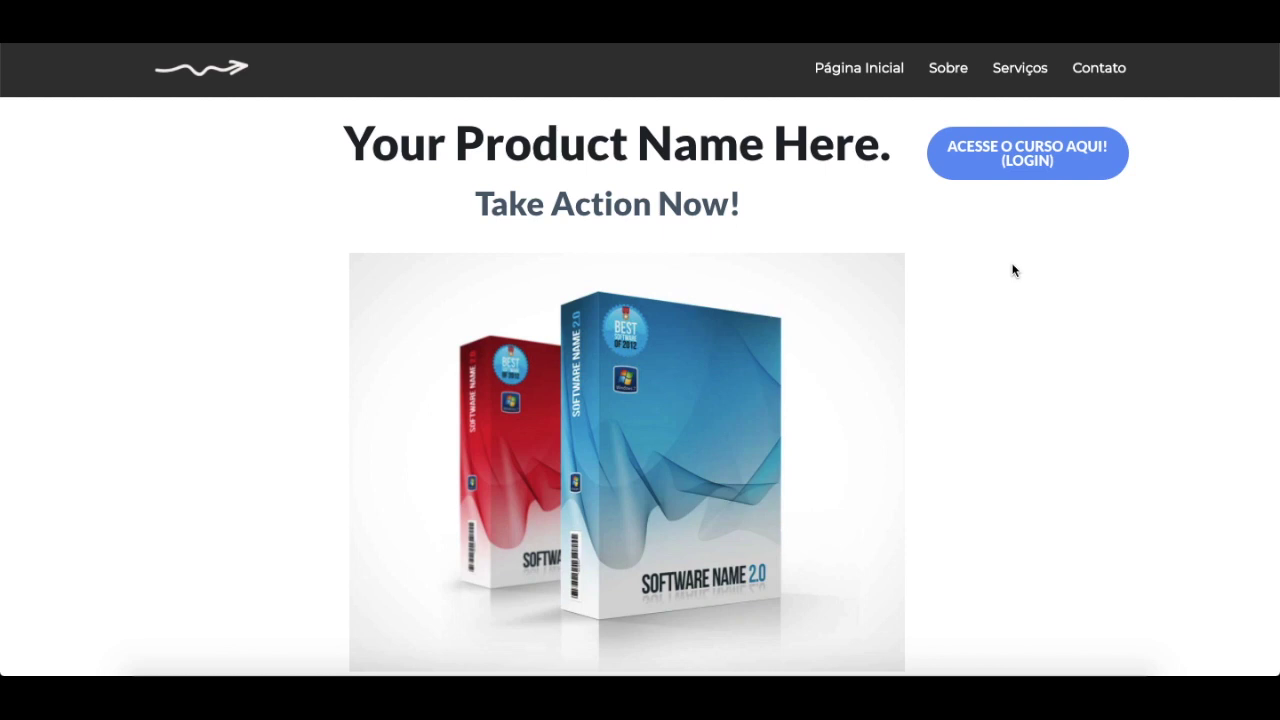
Open the sign-in form from the live page's "ACESSE O CURSO AQUI! (LOGIN)" button and close it
left_click(1038, 157)
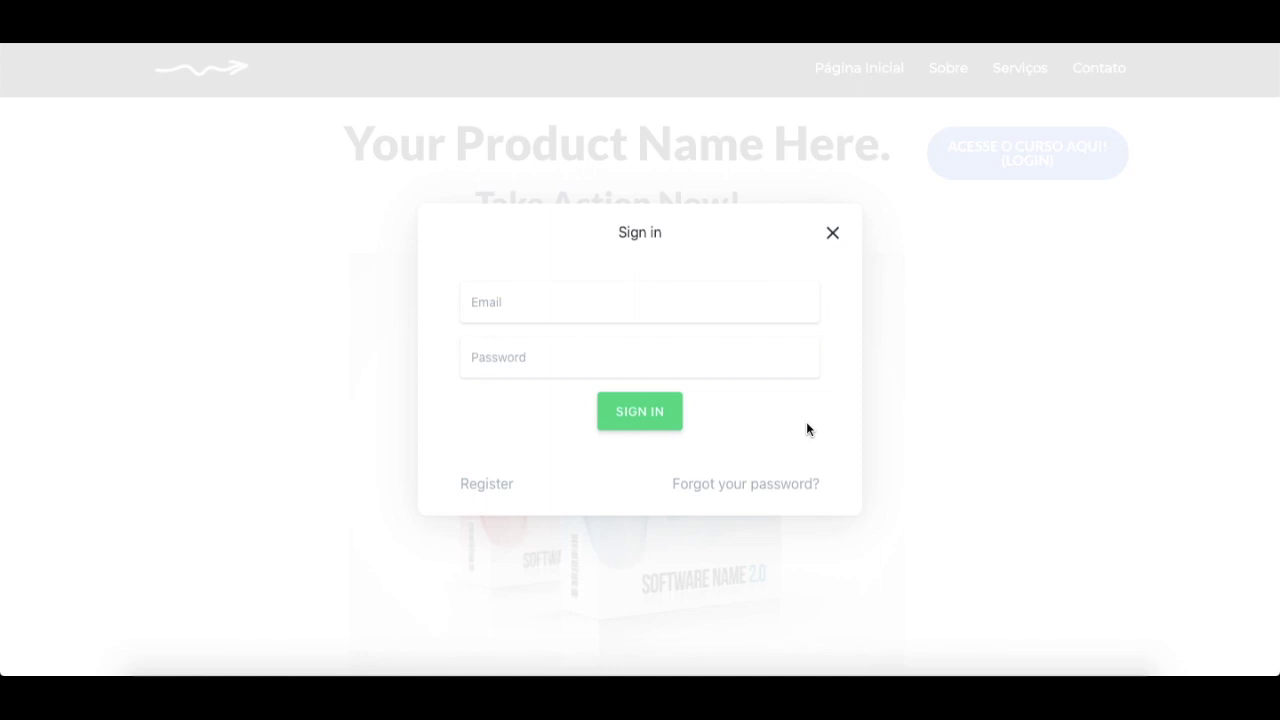
left_click(1013, 295)
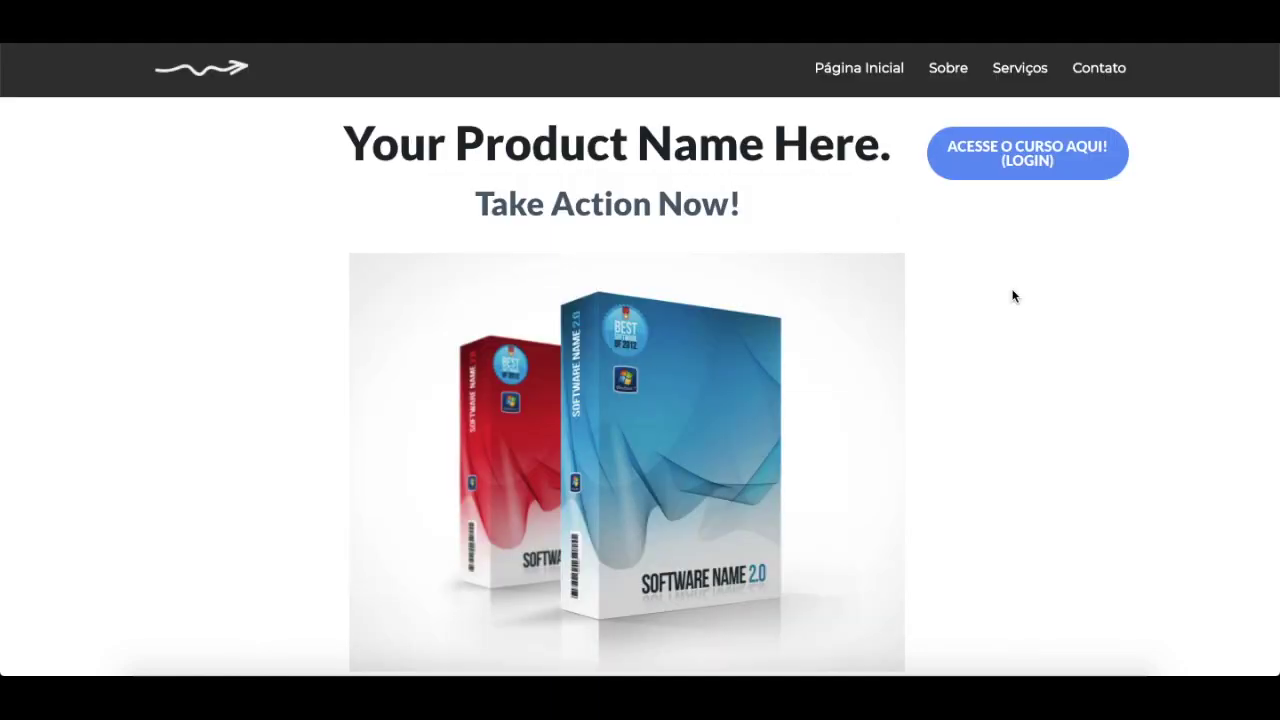